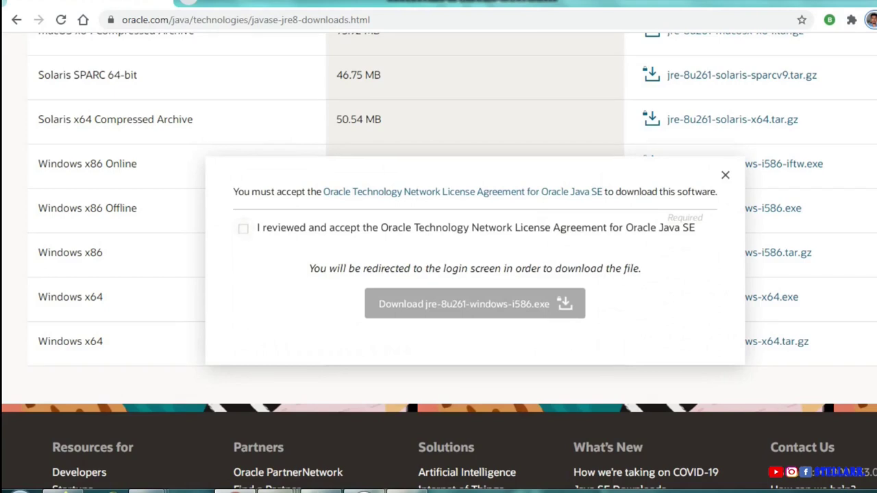
Accept the Oracle license and start the jre-8u261-windows-i586.exe download, reaching the sign-in page.
click(244, 228)
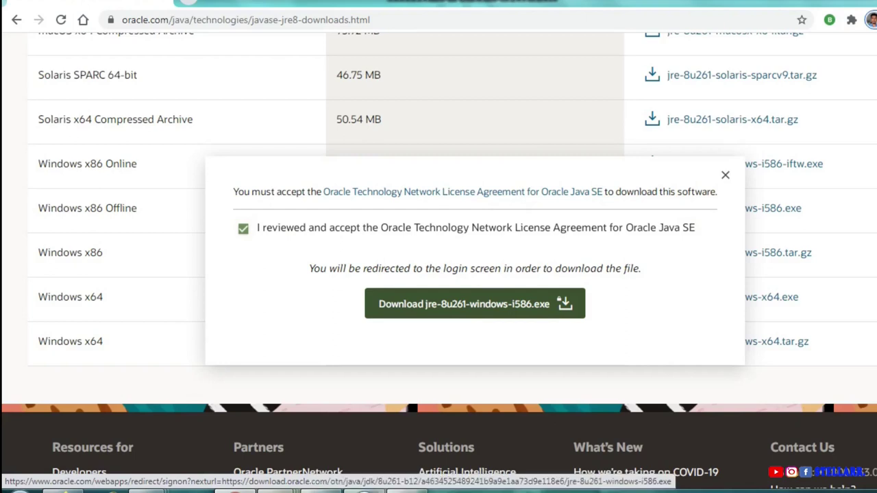
click(475, 303)
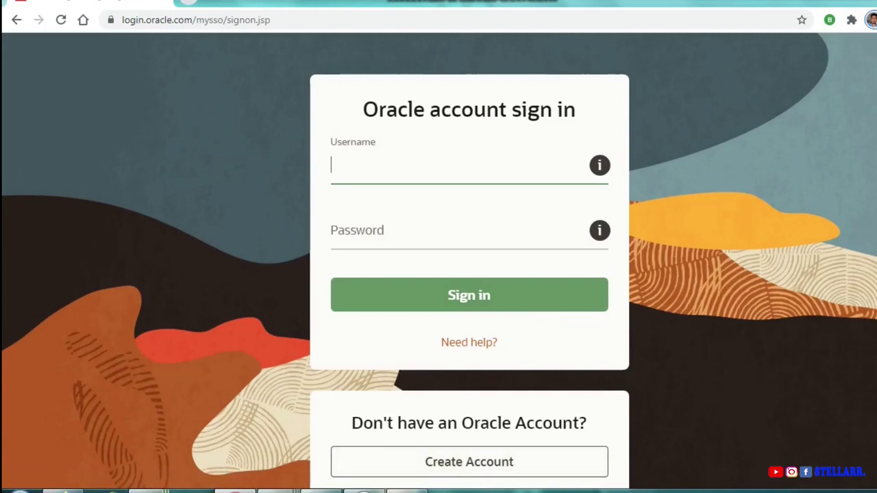
click(154, 490)
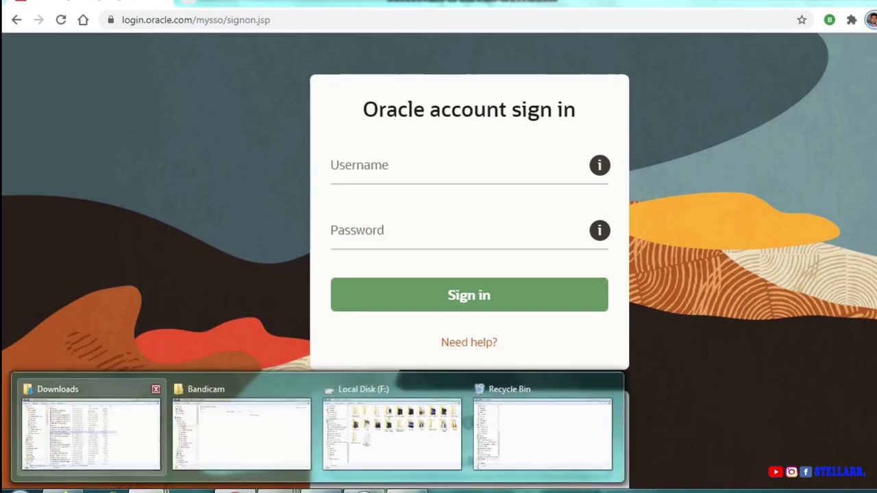
Run jdk-8u191-windows-i586.exe from the Downloads folder.
click(90, 428)
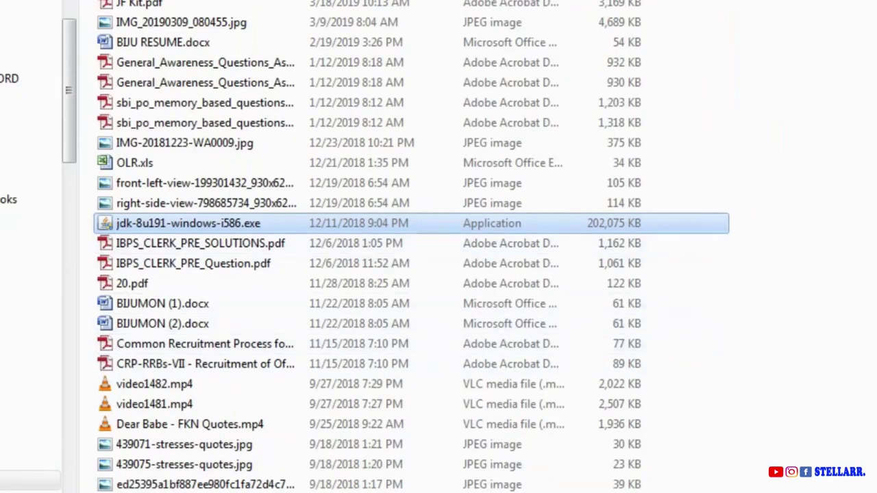
key(Return)
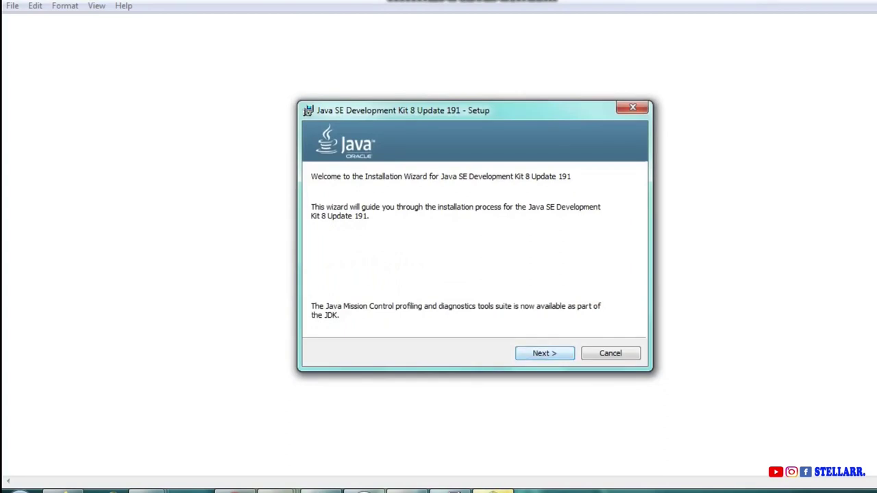
Install JDK 8 Update 191 through the setup wizard and close the installer.
key(Return)
key(Return)
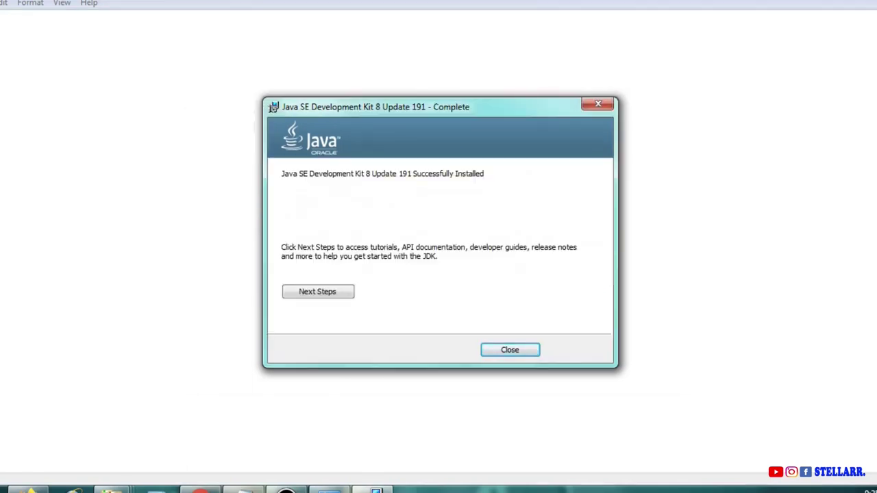
click(509, 349)
click(65, 438)
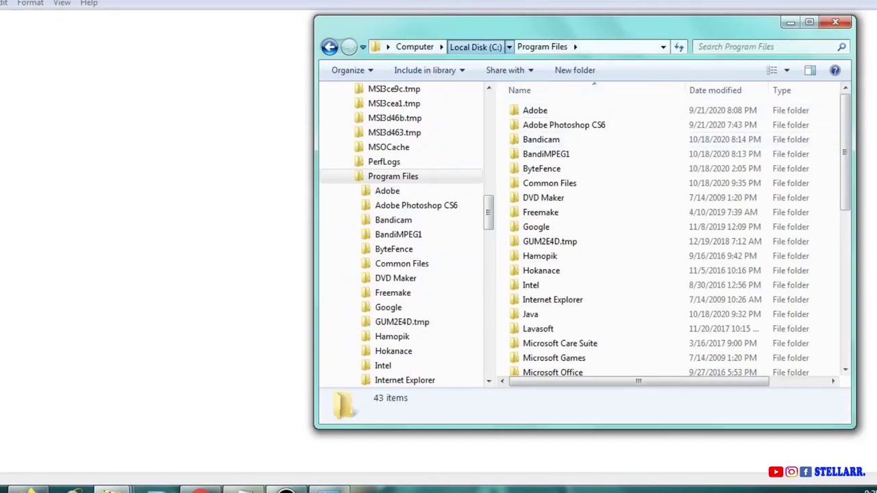
Navigate from Local Disk (C:) into Program Files\Java and maximize the window.
click(475, 47)
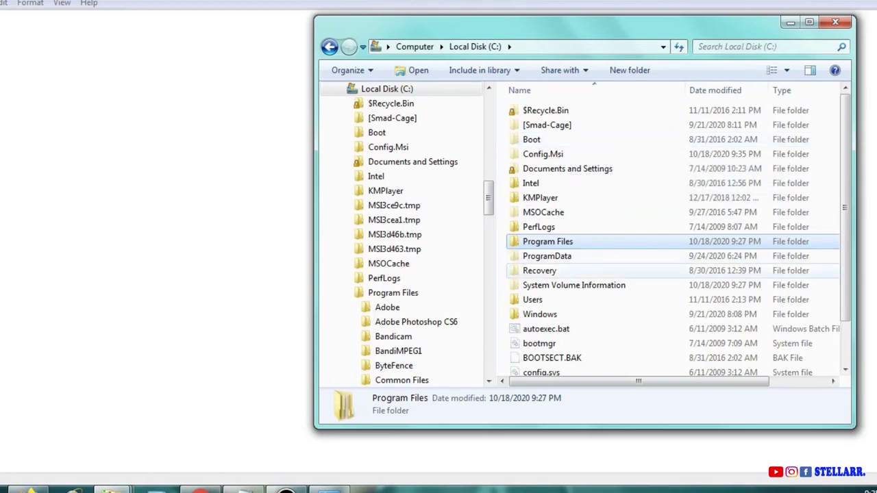
key(Return)
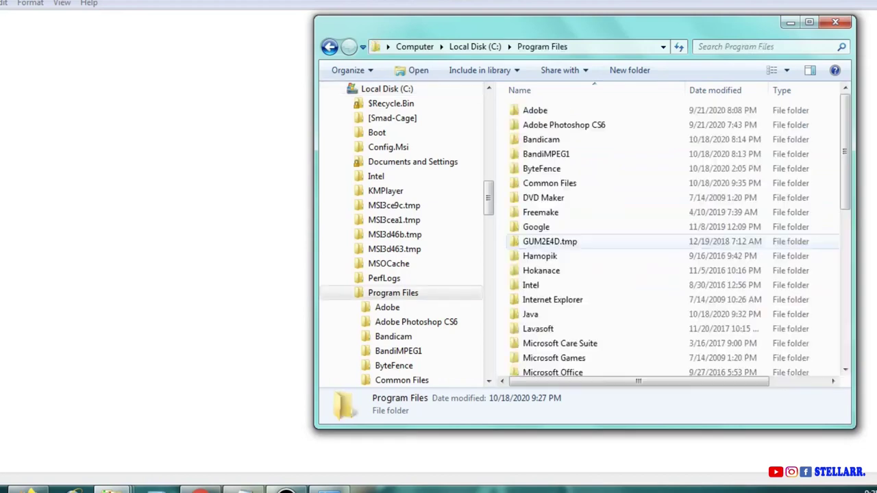
click(540, 256)
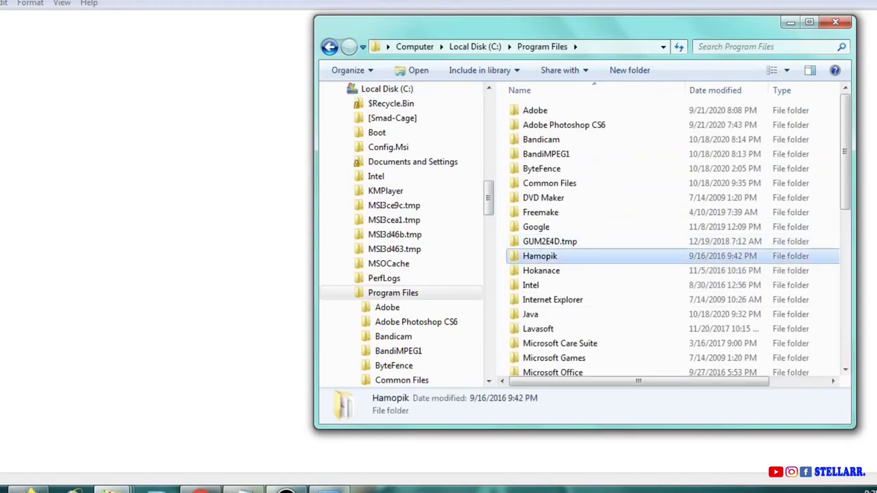
key(j)
key(Return)
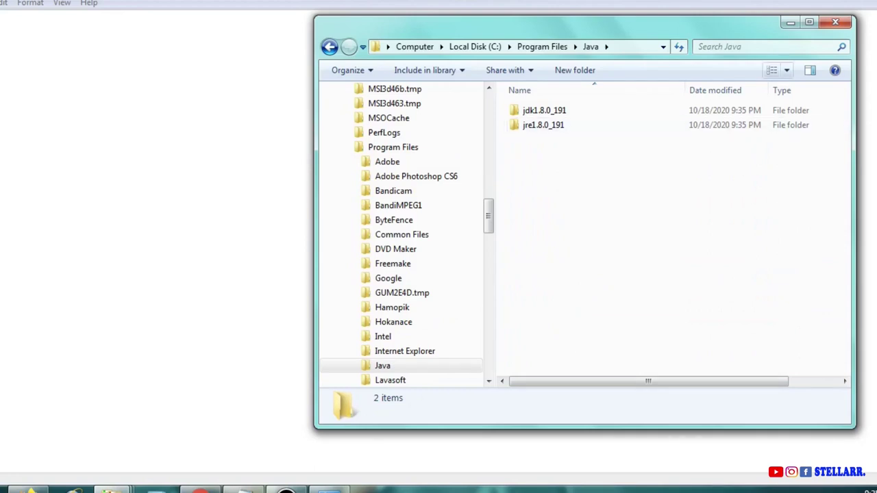
click(809, 22)
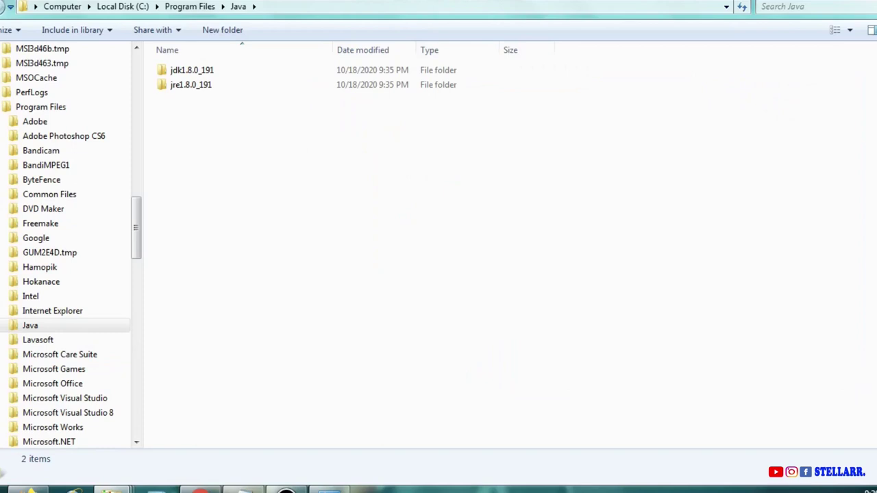
Look inside jdk1.8.0_191 and jre1.8.0_191, then open jdk1.8.0_191\bin.
key(Down)
key(Return)
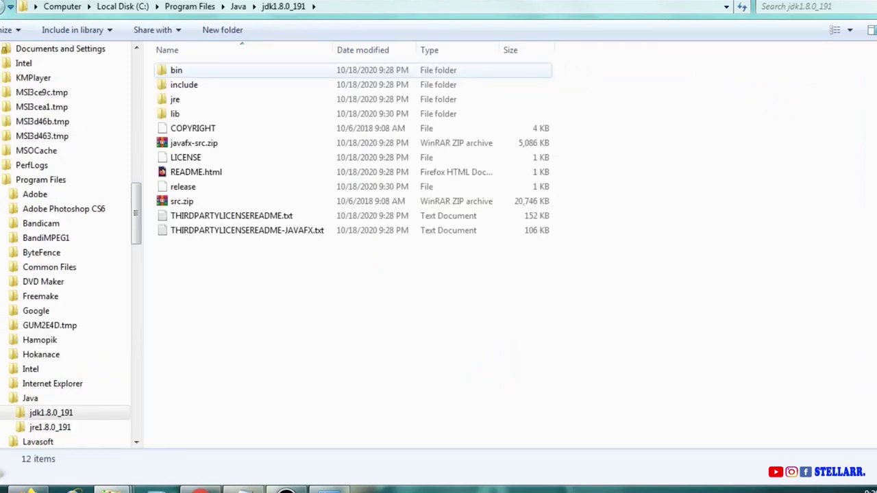
key(BackSpace)
key(Down)
key(Return)
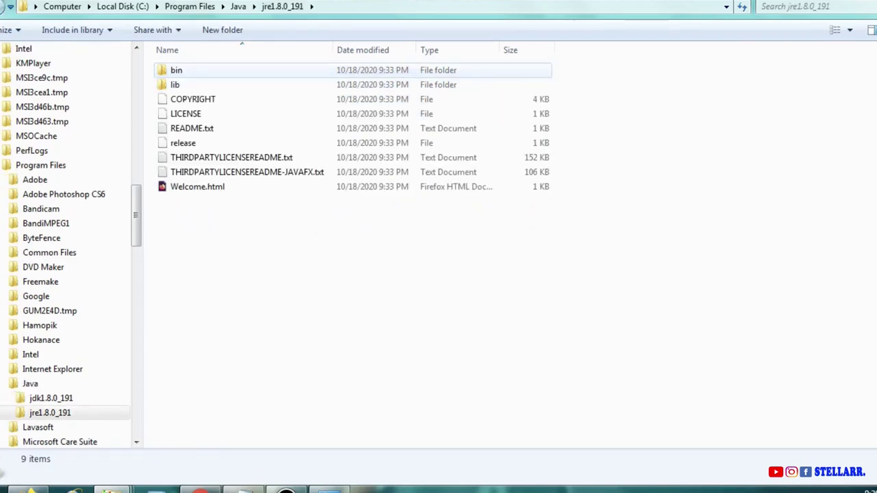
key(BackSpace)
key(Up)
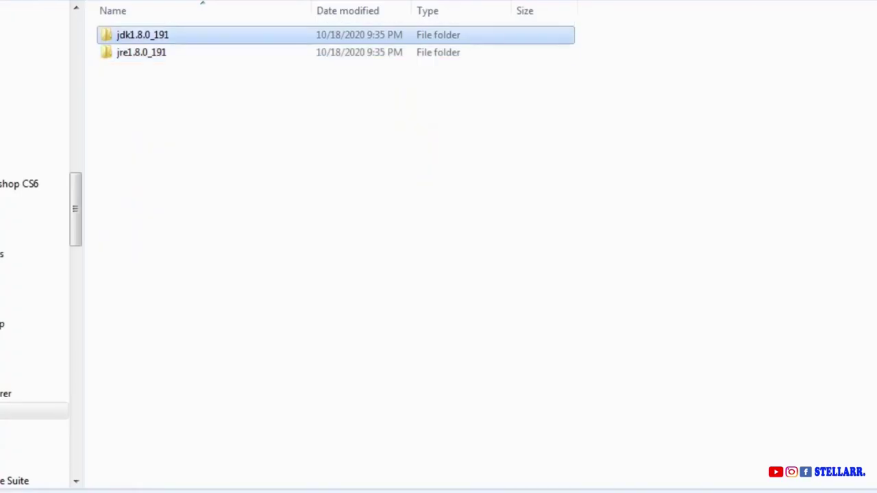
key(Return)
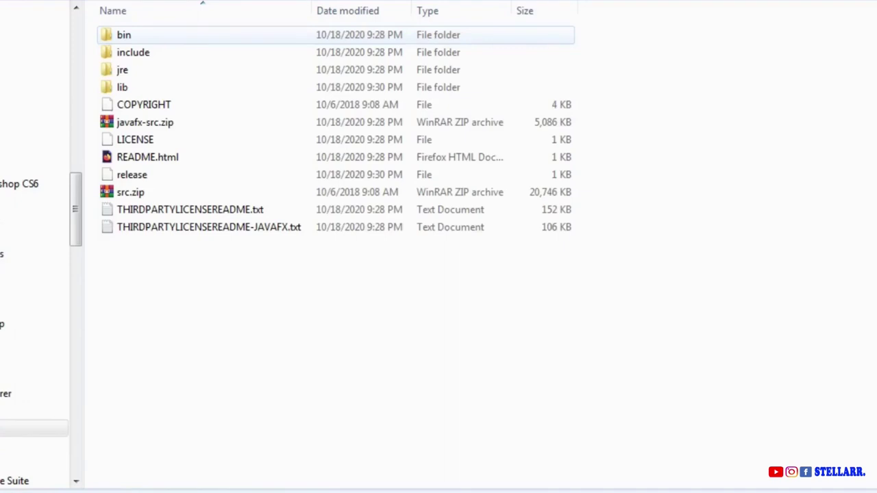
key(Return)
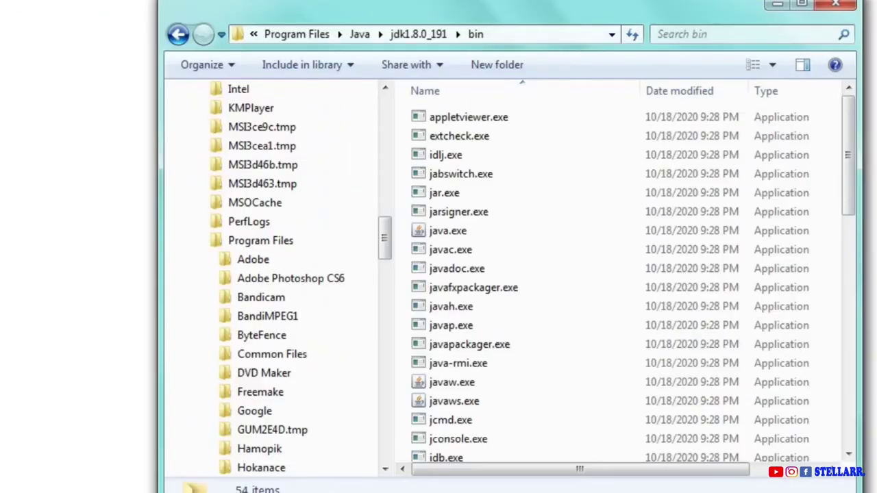
Copy the bin folder path and open Advanced system settings from the System page.
click(548, 34)
key(ctrl+c)
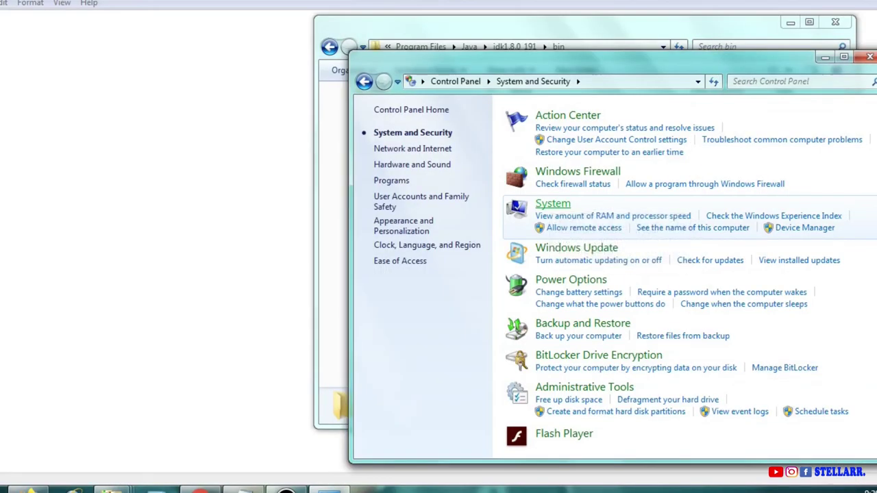
click(552, 203)
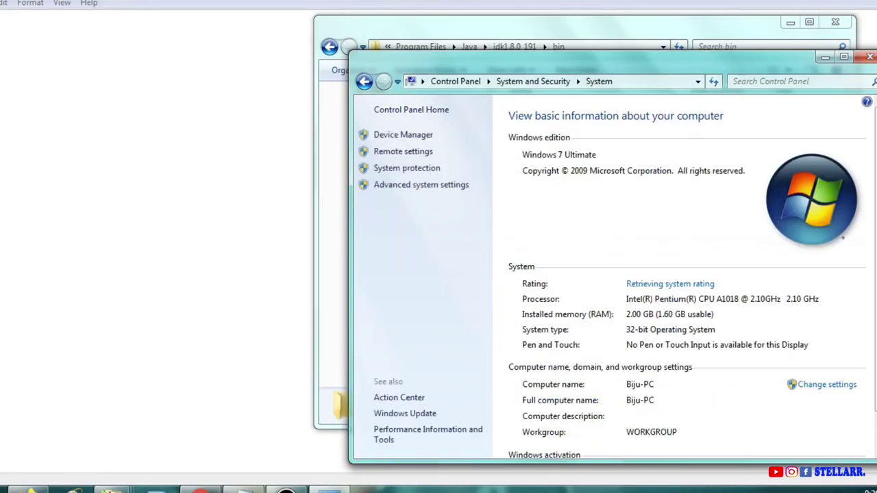
click(844, 56)
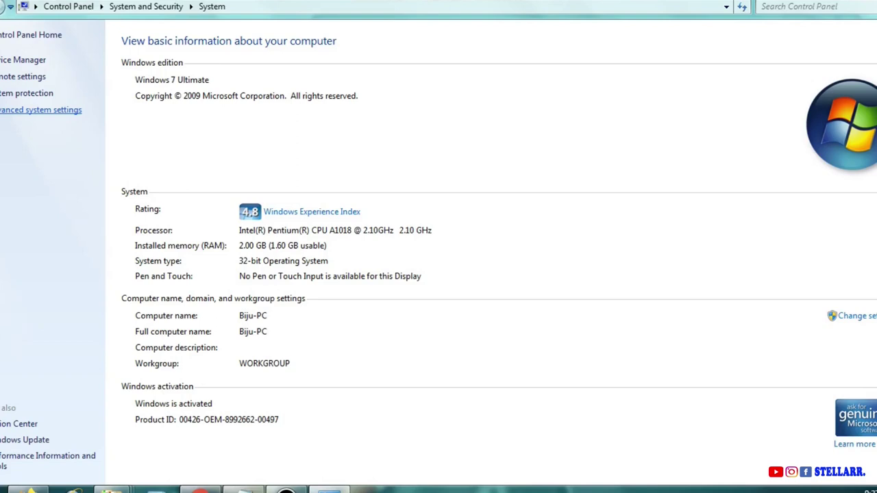
click(27, 109)
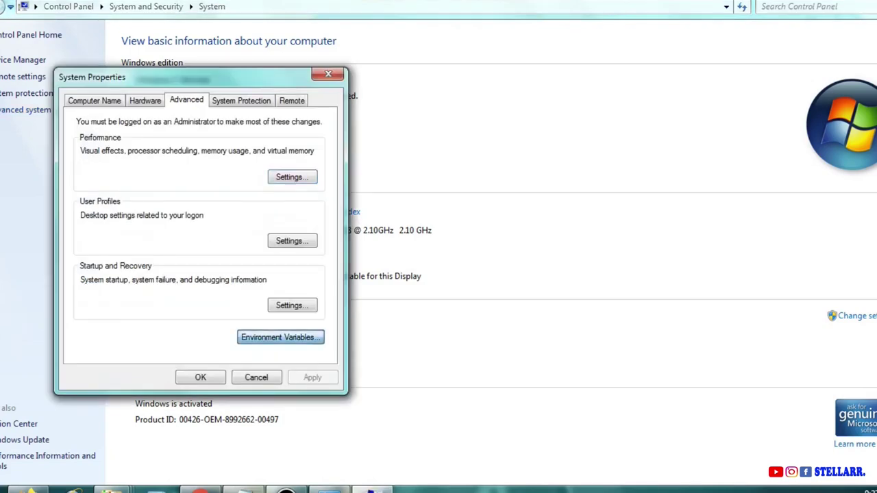
Replace the user Path variable with C:\Program Files\Java\jdk1.8.0_191\bin and save.
click(280, 337)
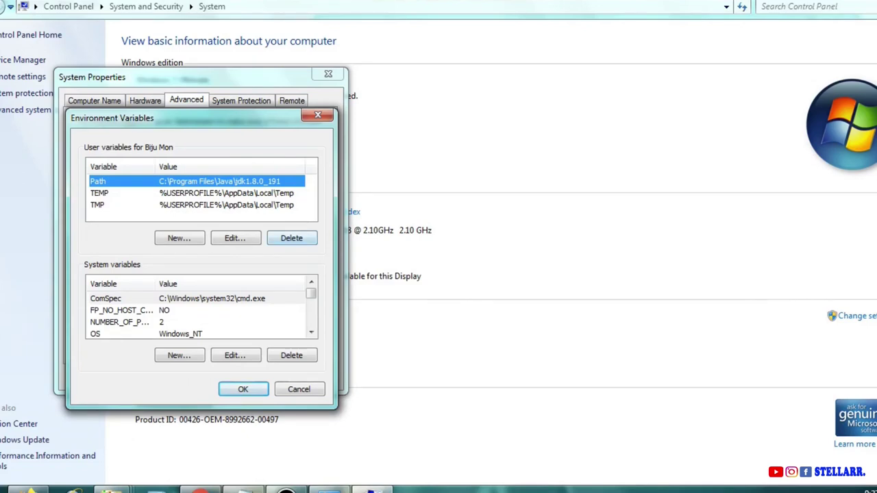
click(292, 238)
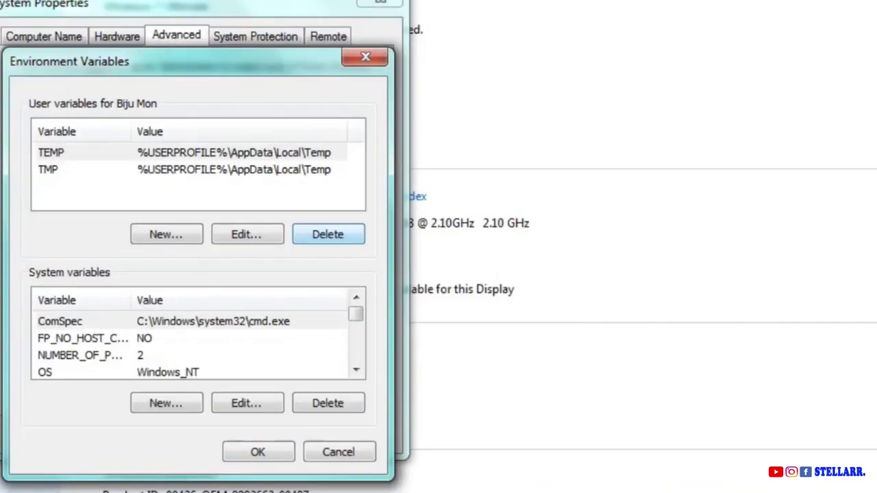
click(166, 234)
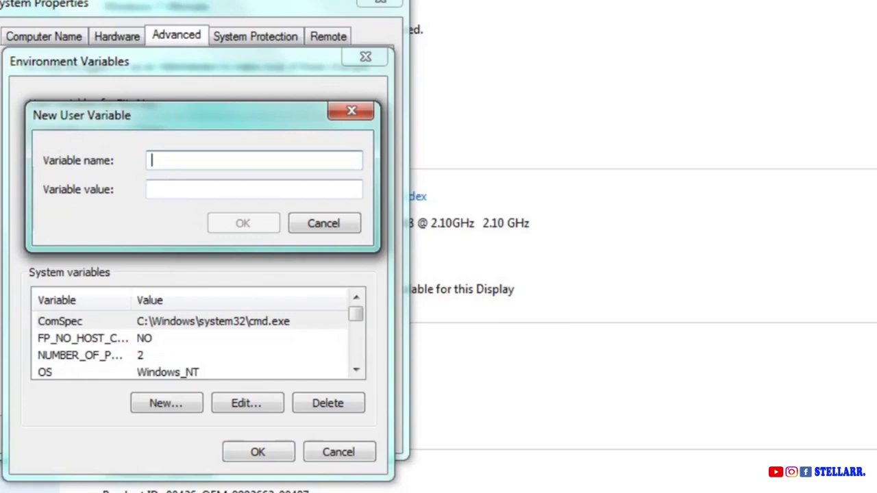
text(Path)
key(Tab)
key(ctrl+v)
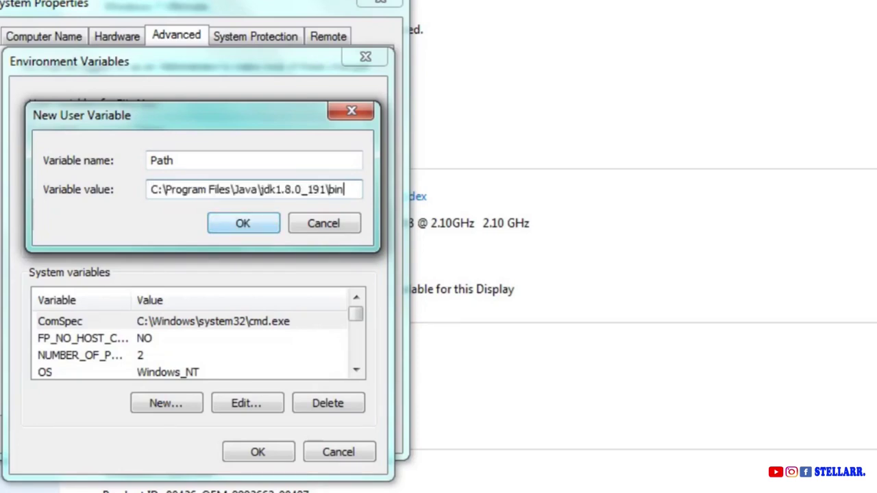
key(Return)
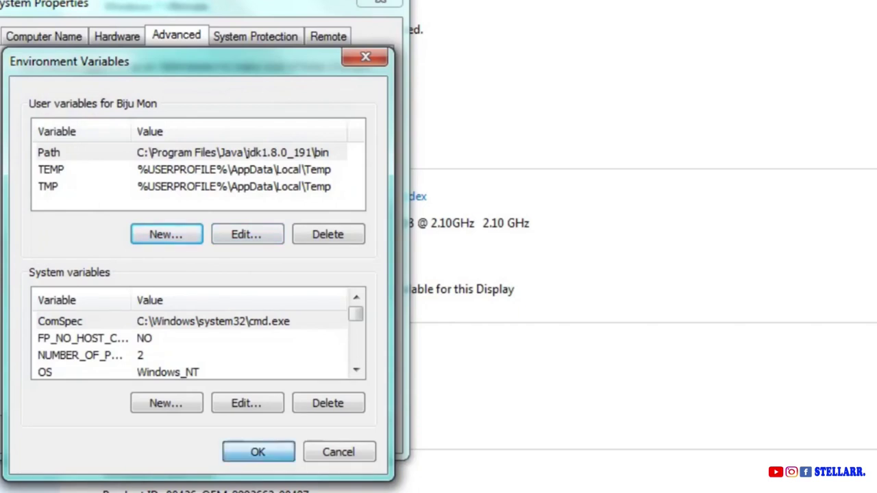
key(Return)
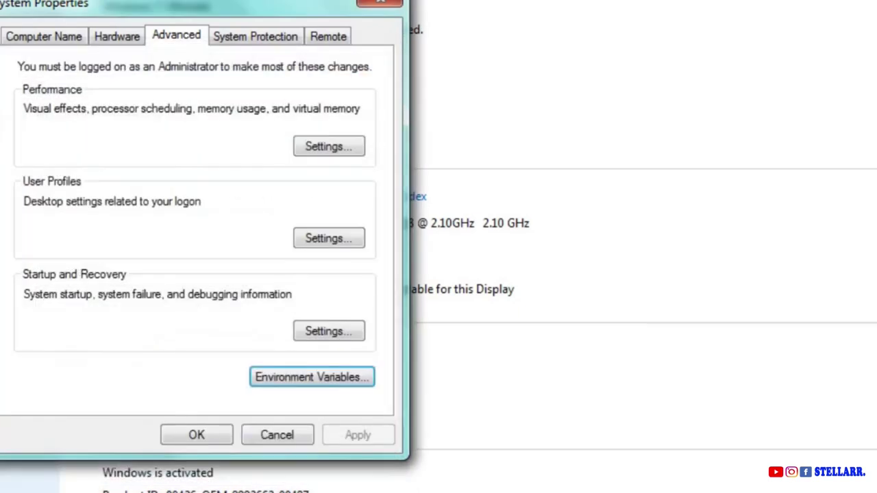
Reopen System Properties by searching 'envi' in Settings > System.
key(Return)
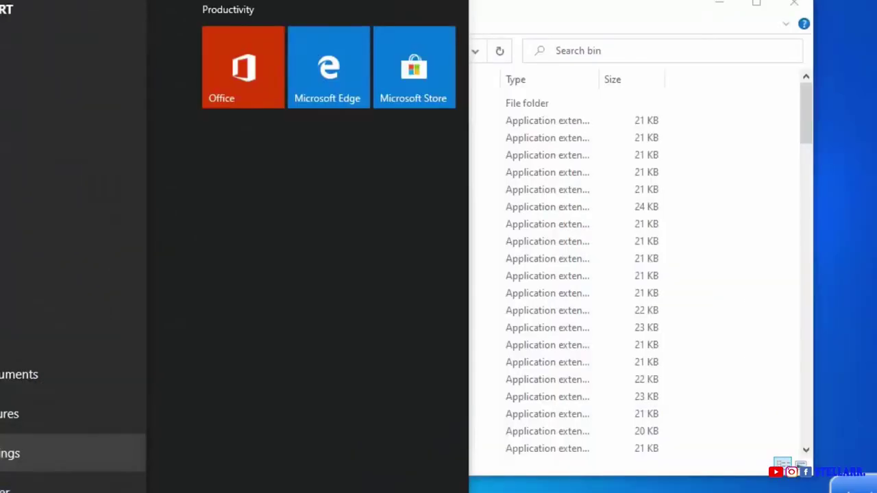
click(20, 398)
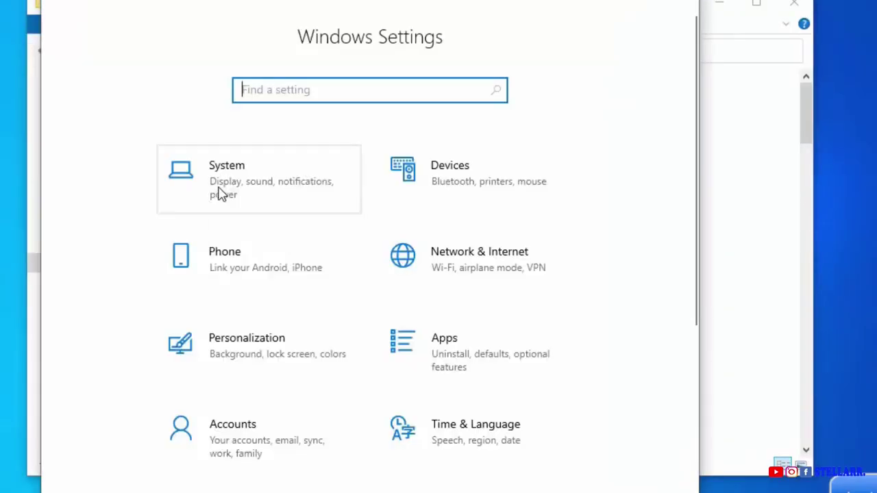
click(219, 194)
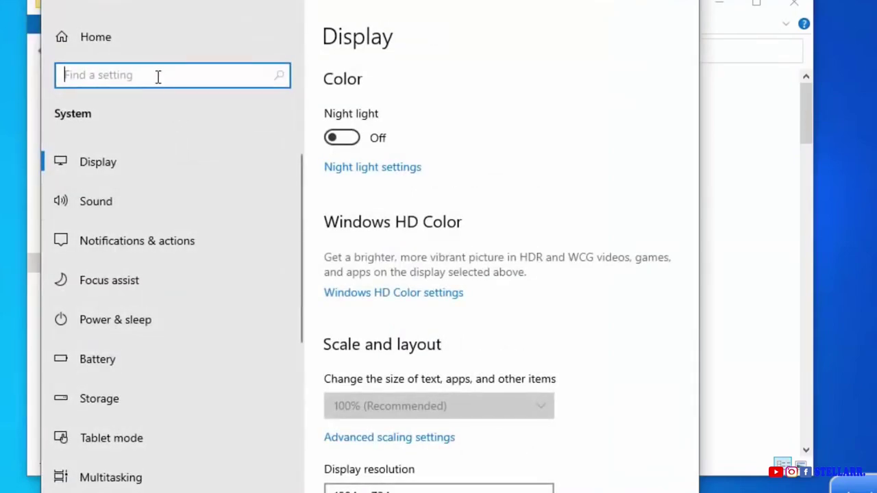
text(envi)
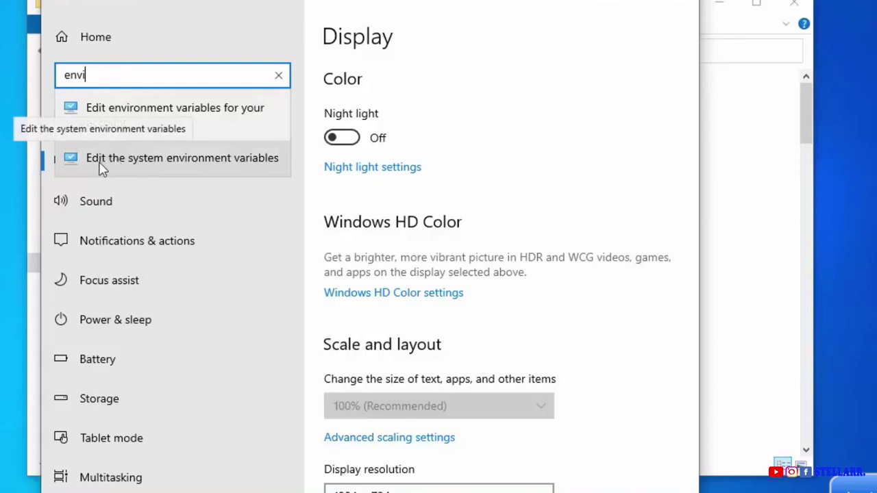
click(195, 159)
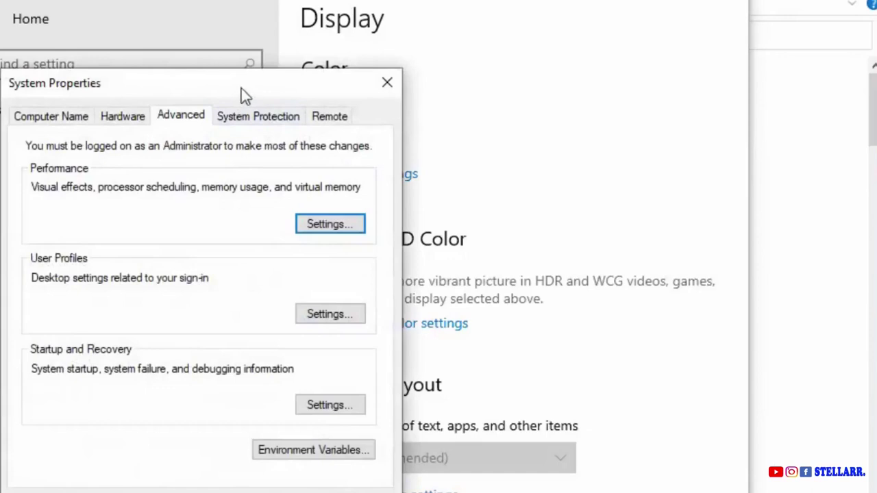
drag(241, 89, 442, 33)
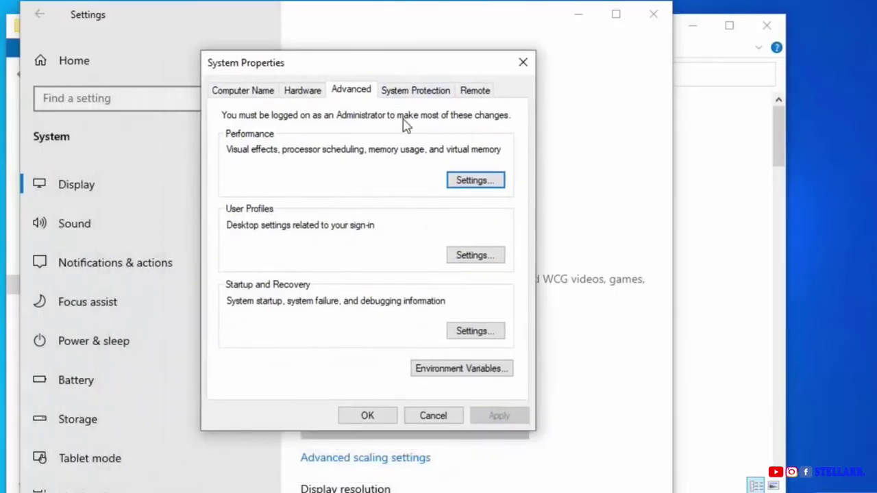
Add C:\Program Files\Java\jdk-13.0.2\bin as a new entry in the system Path variable.
click(431, 374)
drag(663, 305, 657, 283)
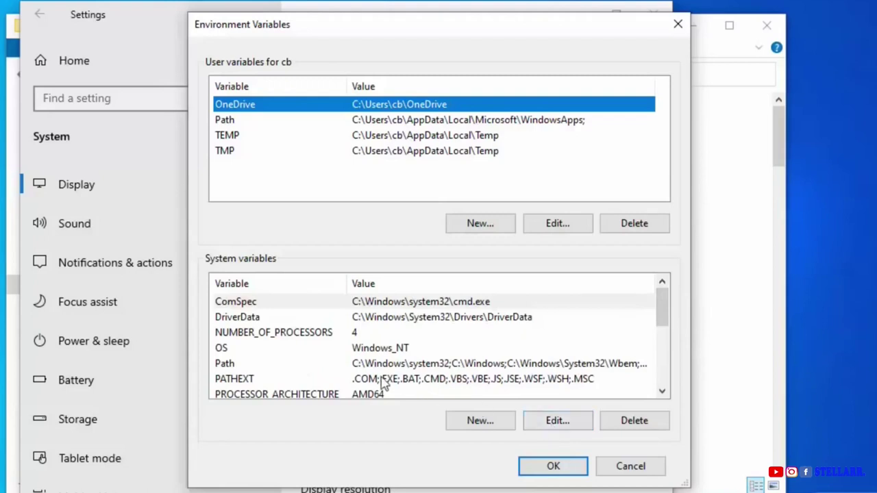
click(329, 364)
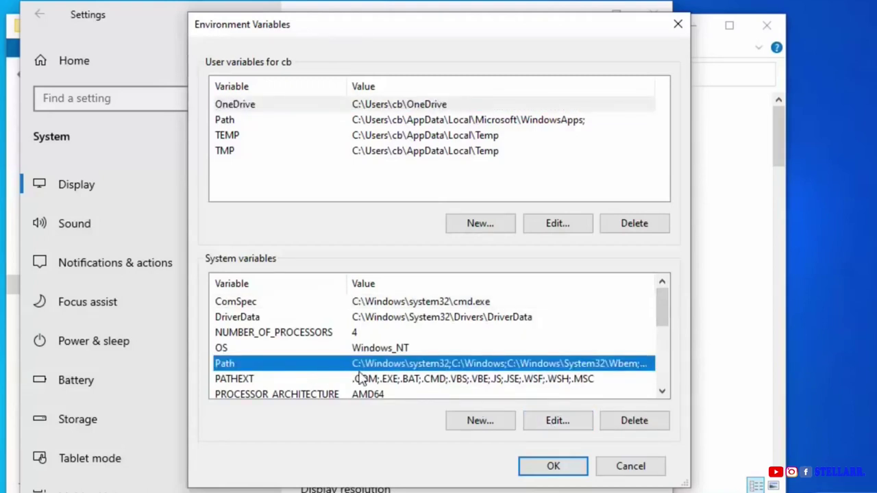
click(557, 424)
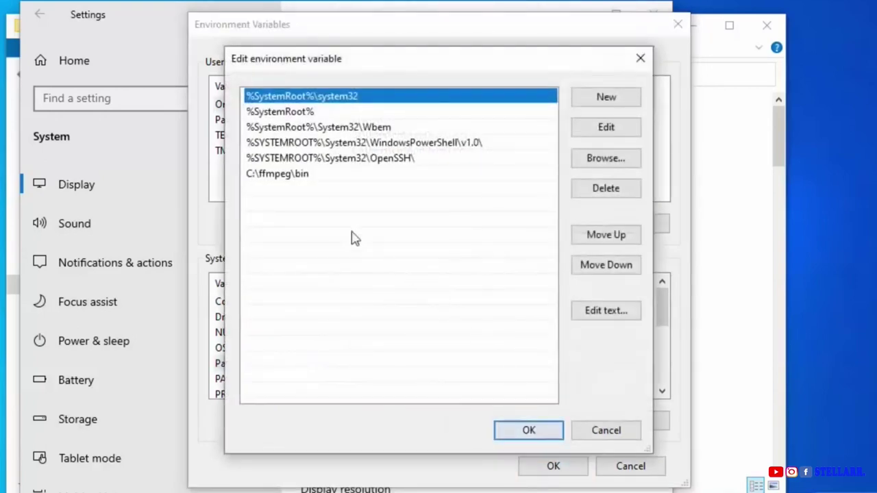
double_click(320, 193)
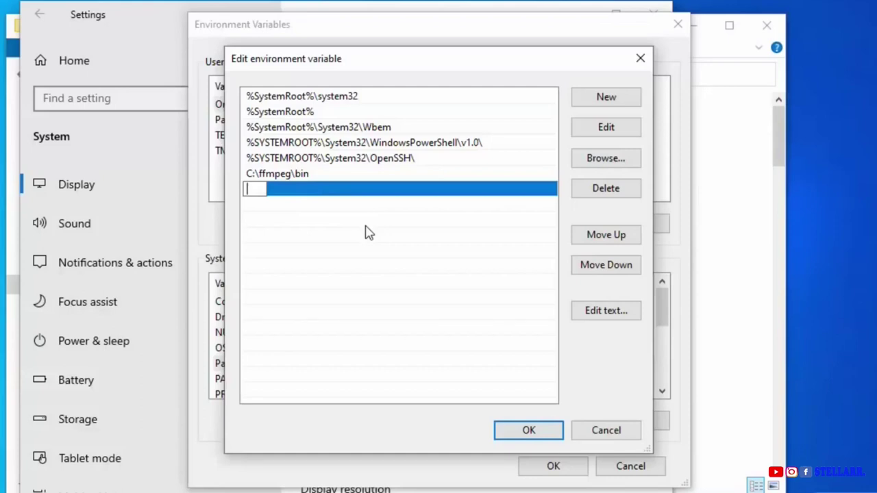
text(C:\Program Files\Java\jdk-13.0.2\bin)
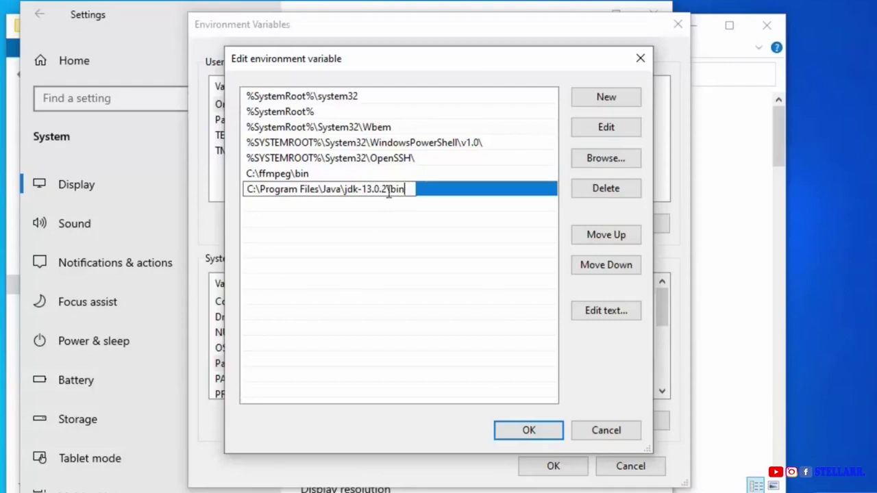
key(Return)
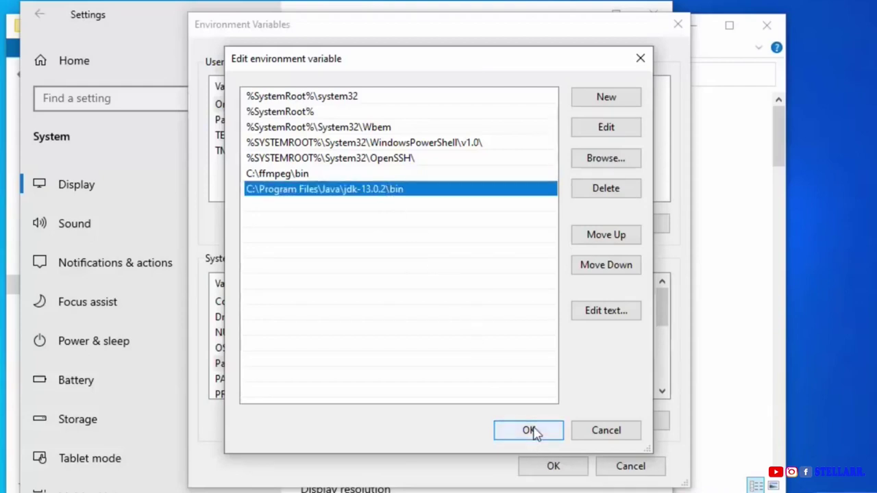
click(532, 431)
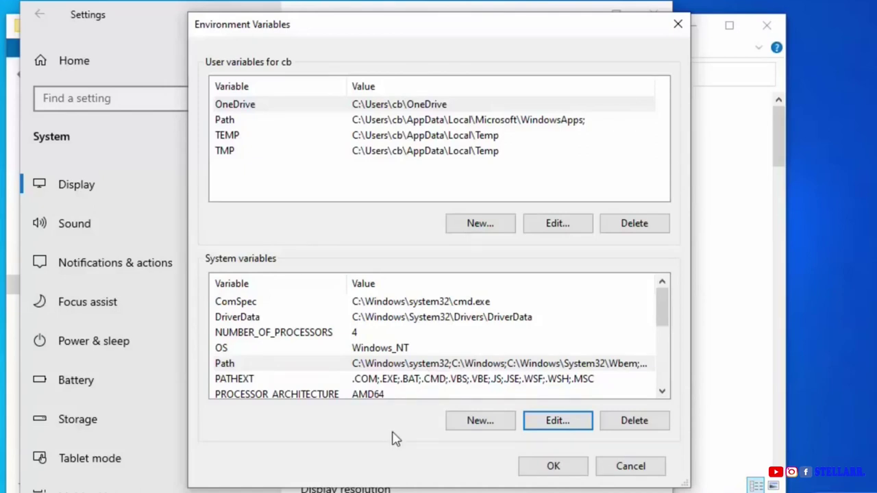
Start a new system variable named JAVA_HOME, with its value field ready for input.
click(471, 422)
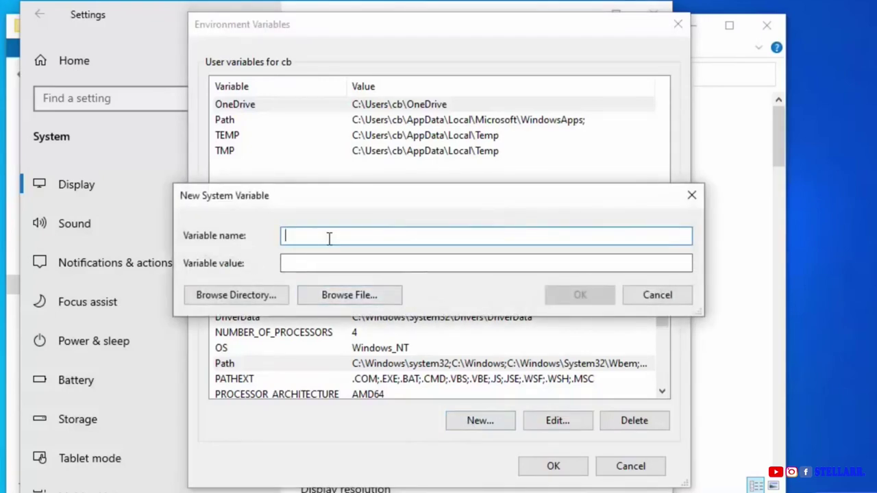
text(JAVA_HOME)
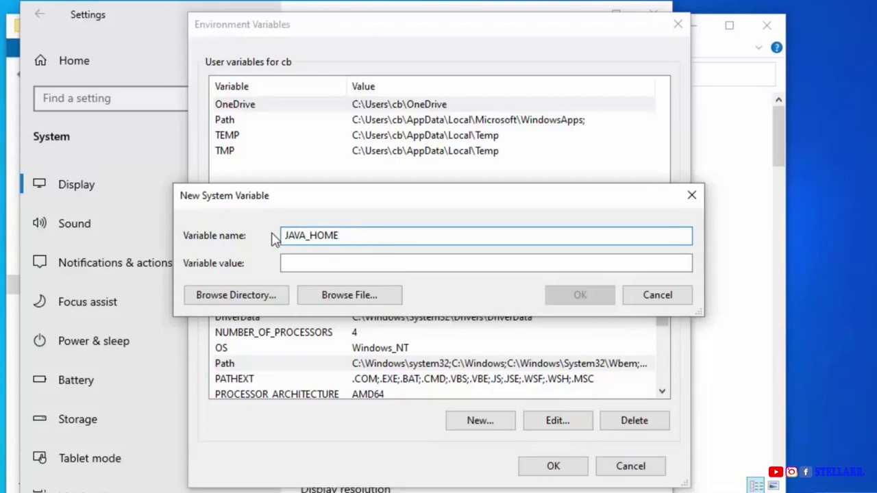
click(286, 264)
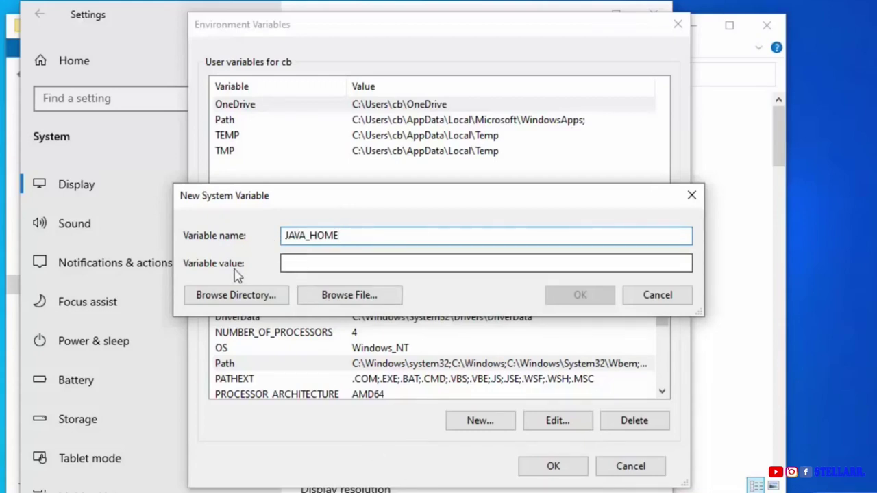
Copy the C:\Program Files\Java\jdk-13.0.2 path from Explorer's address bar and minimize Explorer.
click(373, 456)
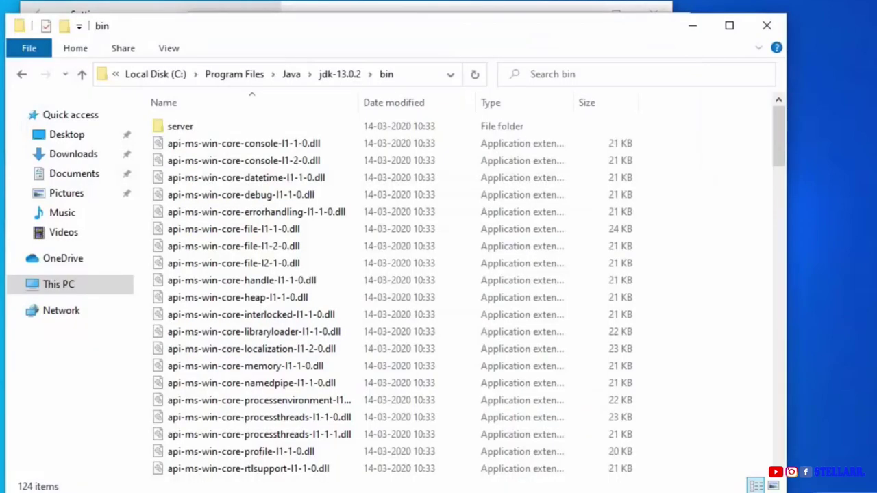
click(338, 76)
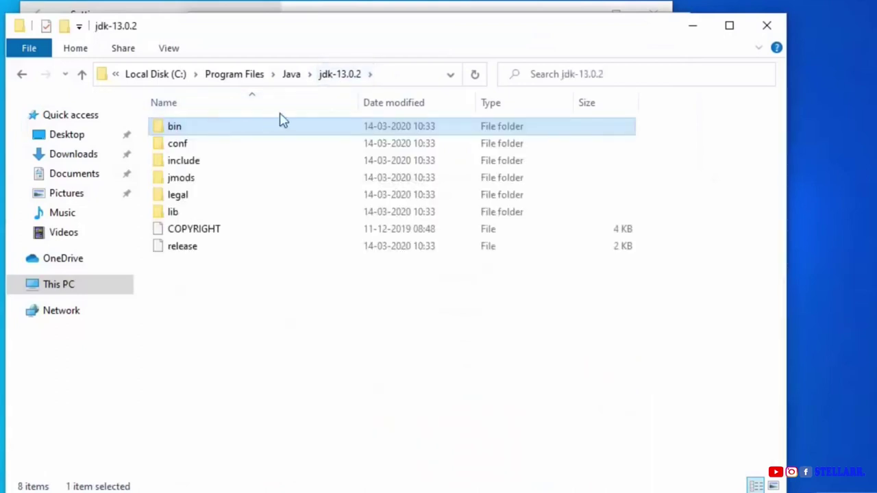
click(396, 79)
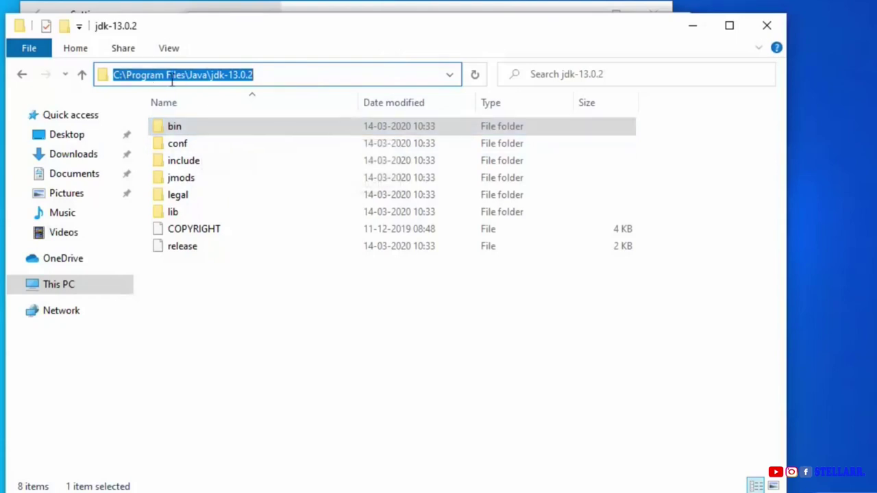
click(272, 74)
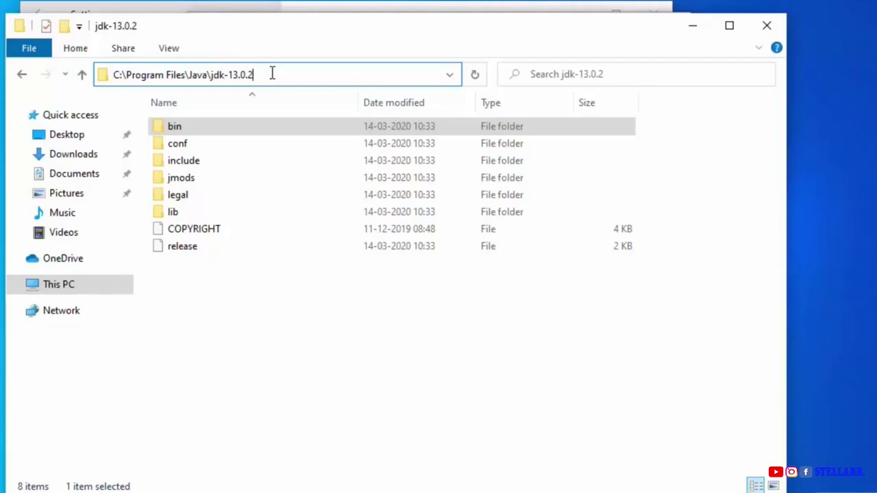
key(ctrl+a)
key(ctrl+c)
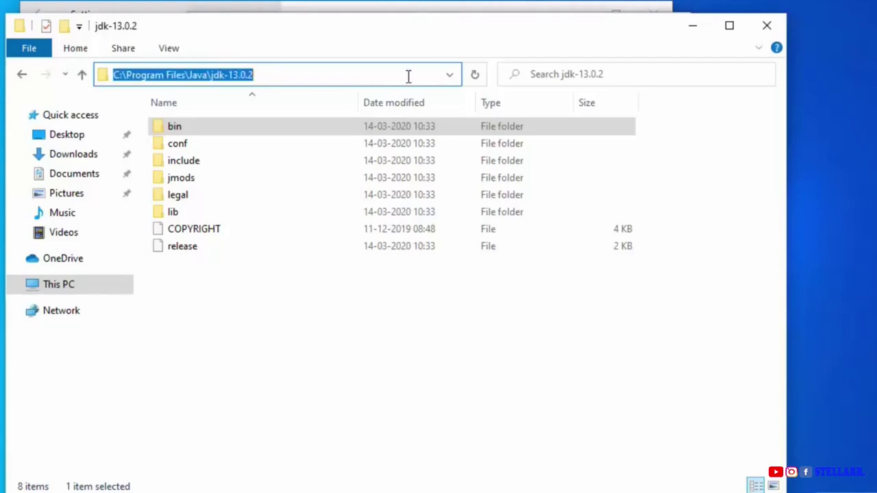
click(692, 25)
Paste C:\Program Files\Java\jdk-13.0.2 as the JAVA_HOME value and confirm all environment dialogs.
click(313, 263)
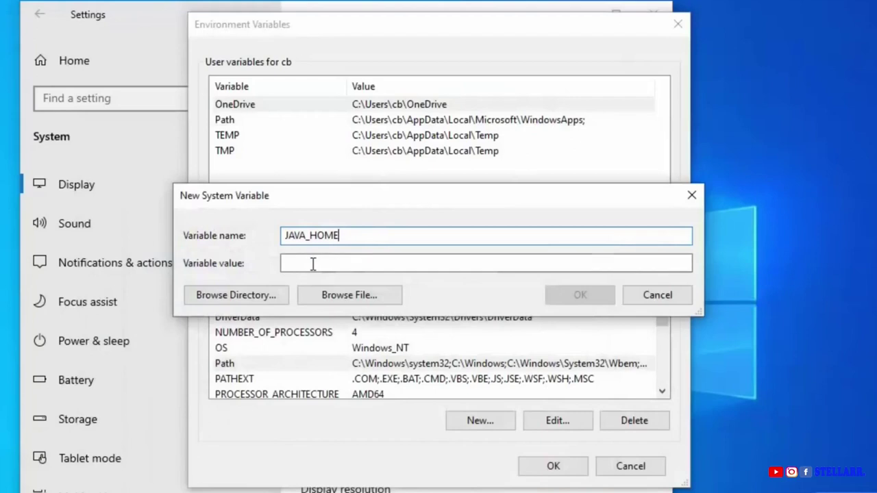
key(ctrl+v)
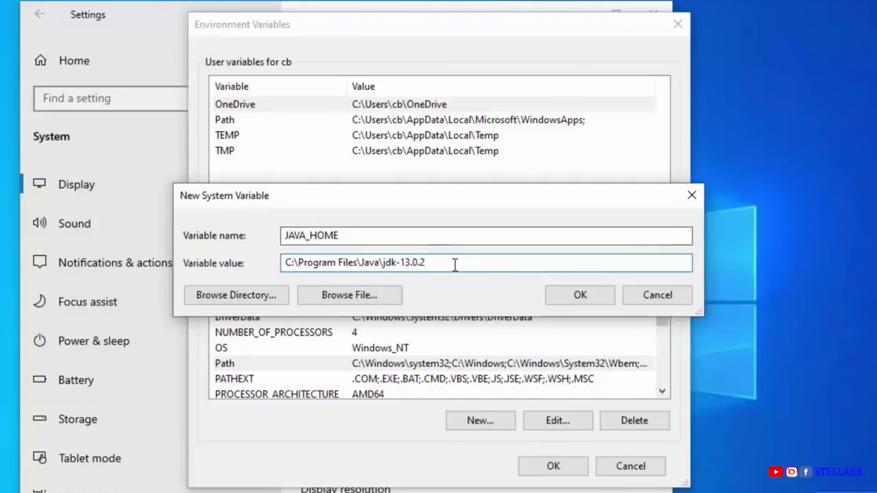
click(581, 295)
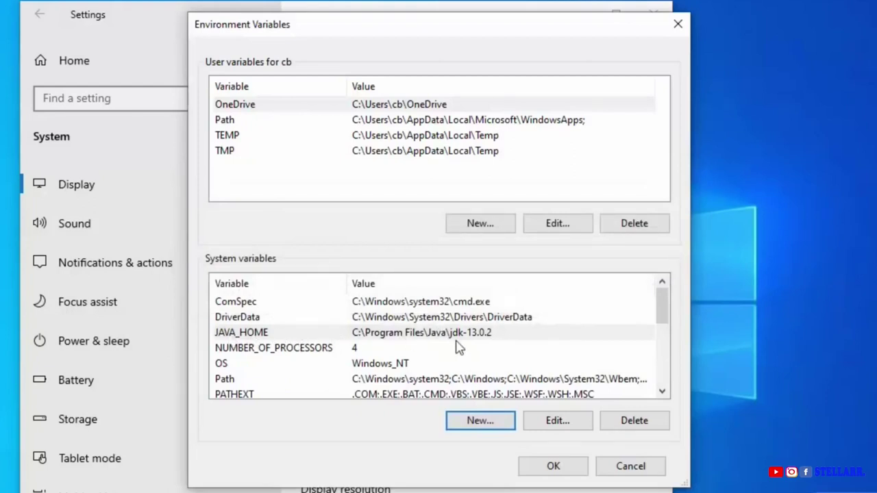
click(555, 469)
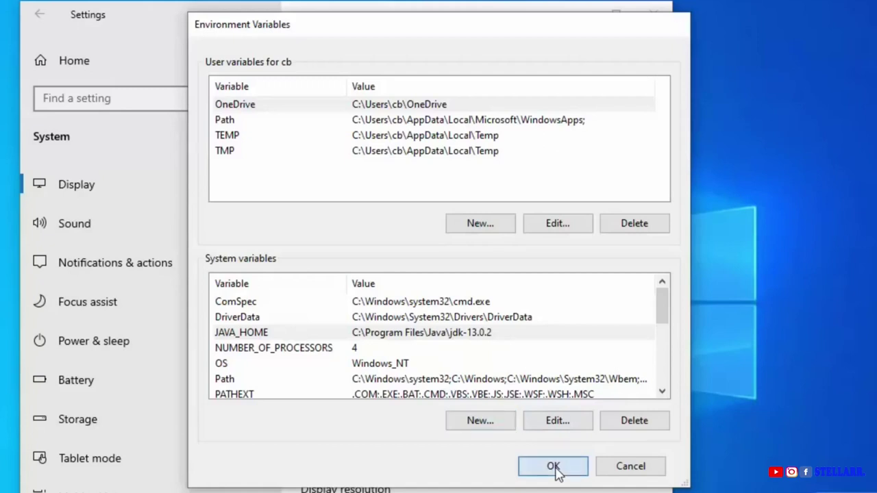
click(368, 419)
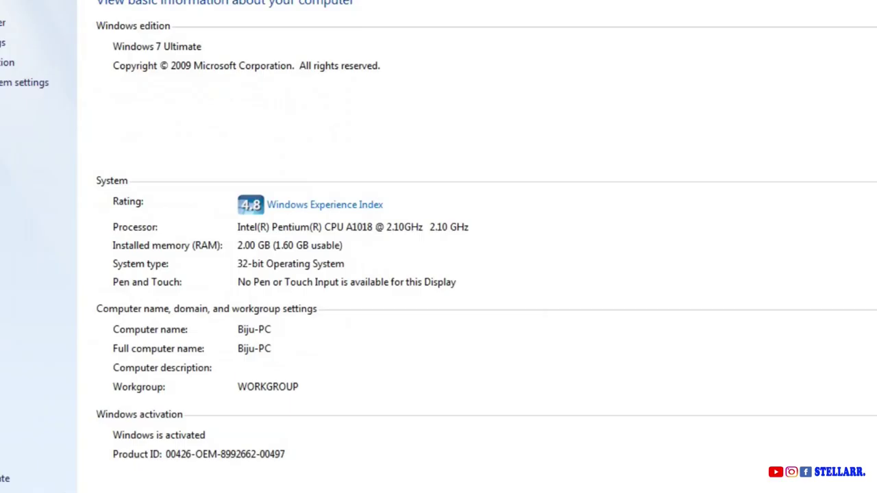
Launch Command Prompt via Run and check java -version, which reports Java 1.8.0_191.
key(super+r)
text(cmd)
key(Return)
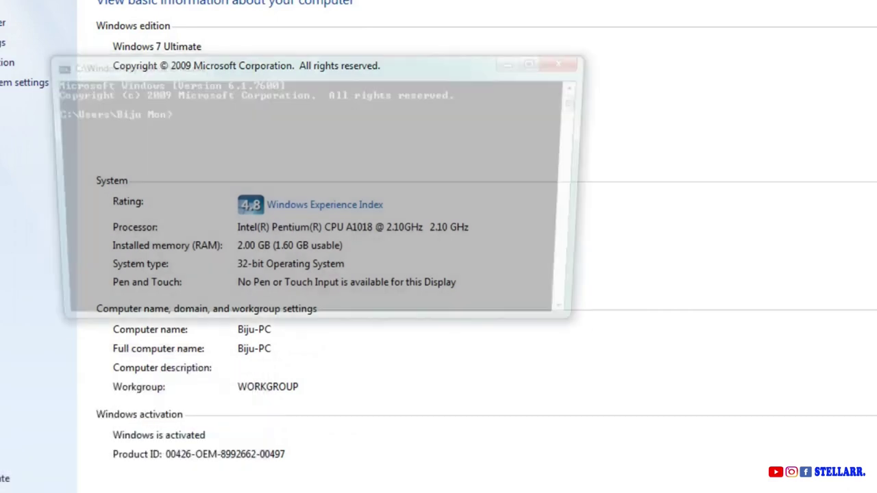
text(java)
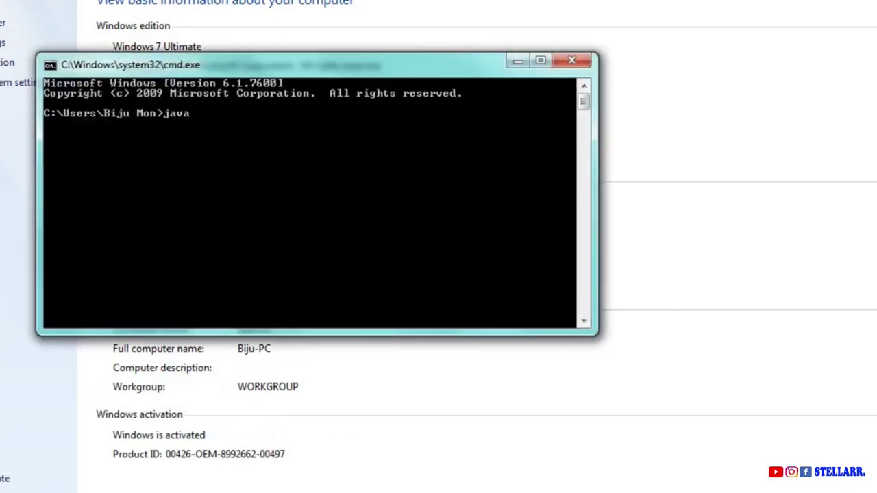
text( -version)
key(Return)
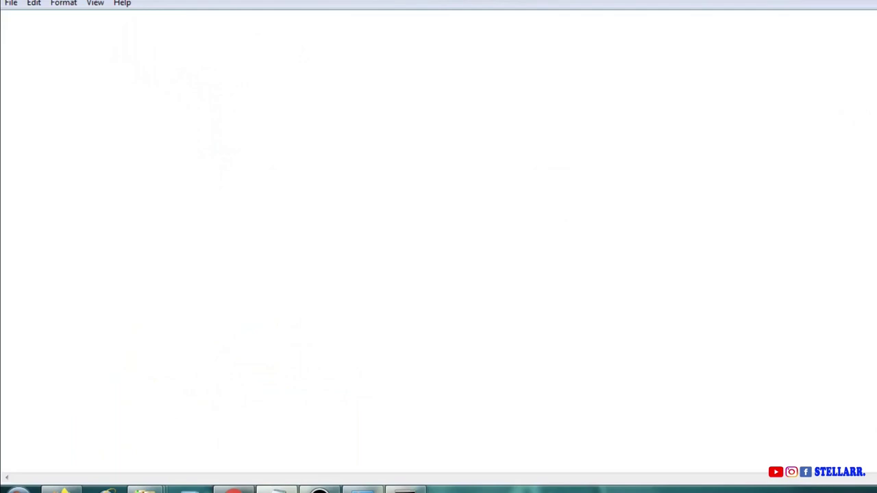
Start the program with the line class welcome and an opening brace.
text(class welcome)
key(Return)
text({)
key(Return)
key(Return)
key(Return)
key(Return)
click(2, 51)
Add the main method declaration public static void main(String args[]) with its braces.
text(public )
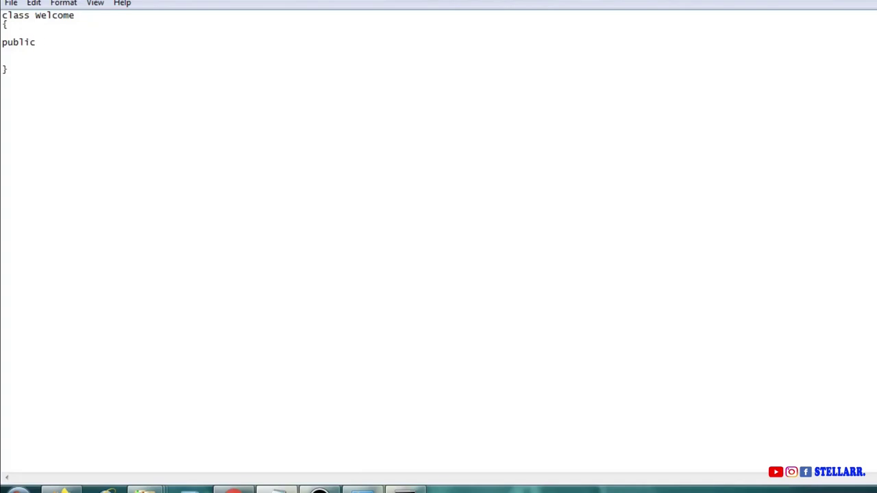
text(statio)
text( void main)
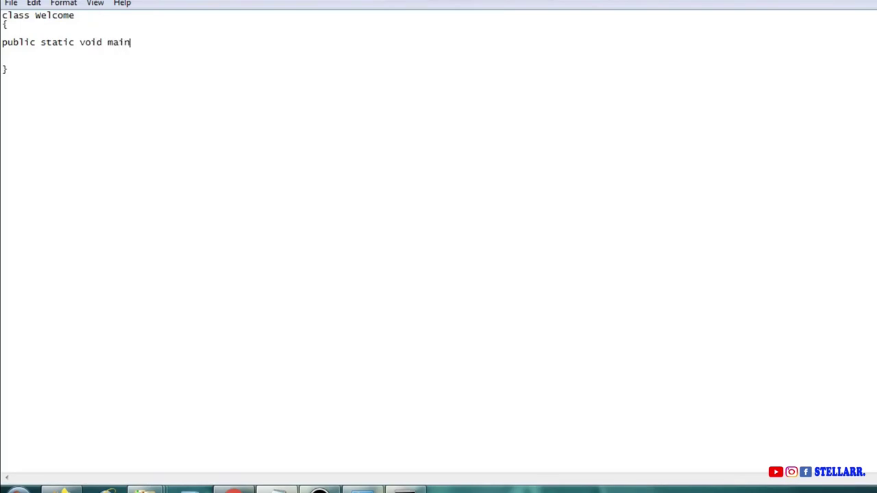
text((String args)
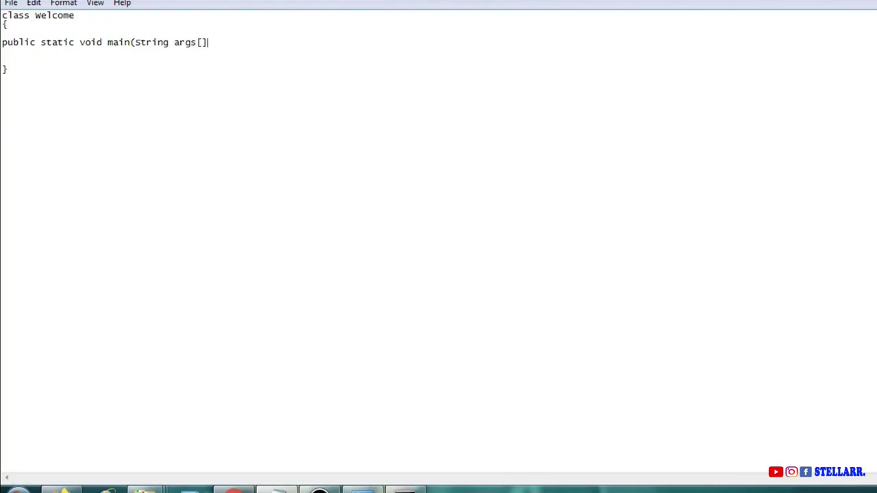
text([]))
key(Return)
text({)
key(Return)
key(Return)
key(Return)
text(})
key(Up)
key(Return)
Write System.out.println("Very much intrested in learning Java") inside the main method.
text(System.ount)
key(BackSpace)
key(BackSpace)
text(t.print)
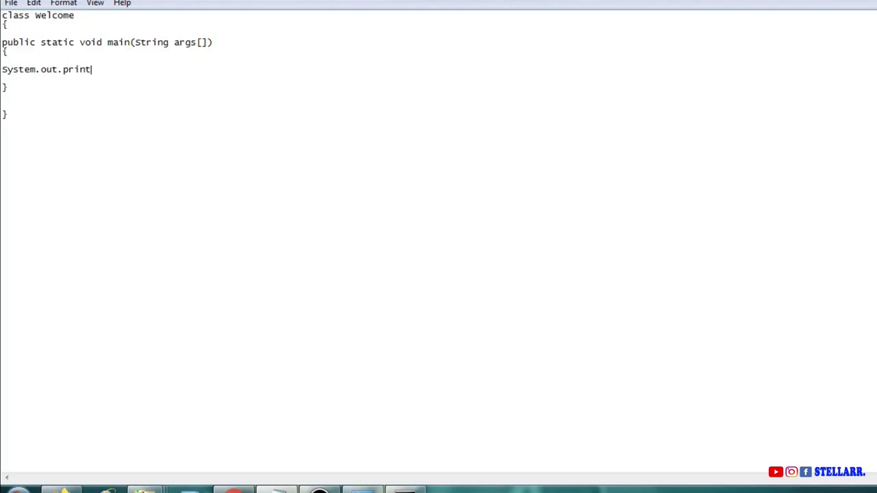
text(ln("Very much intr)
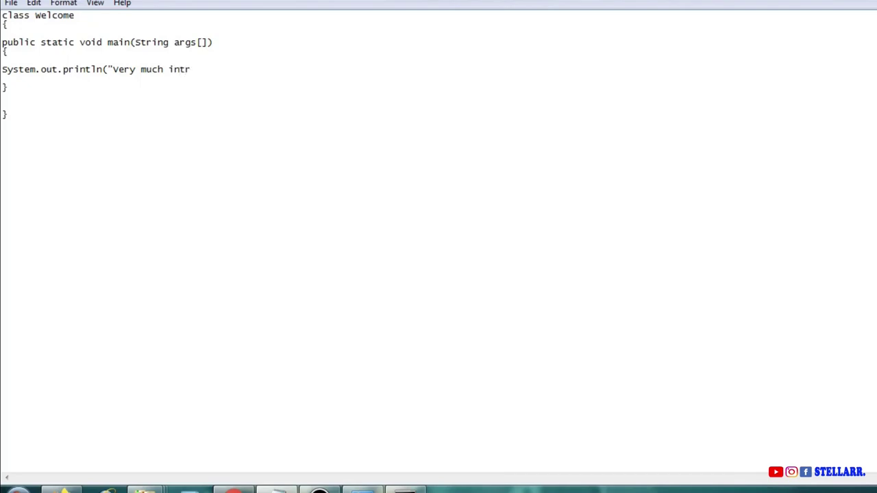
text(ested in learning Java");)
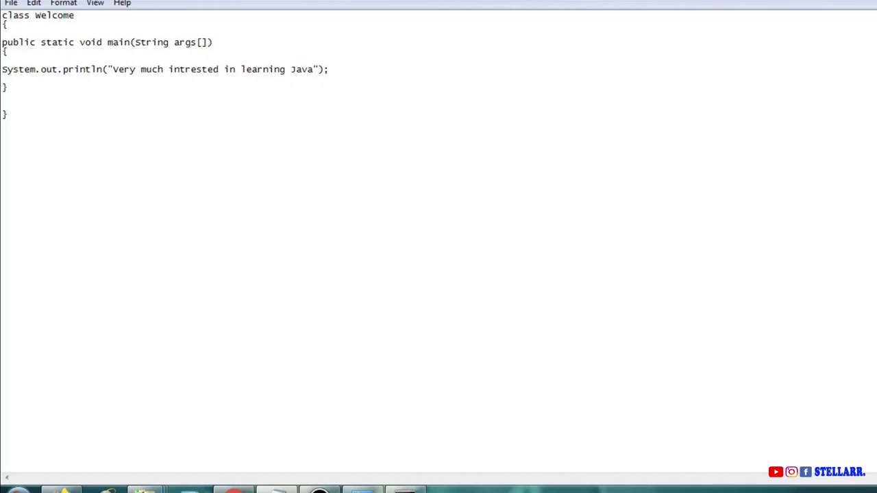
double_click(54, 15)
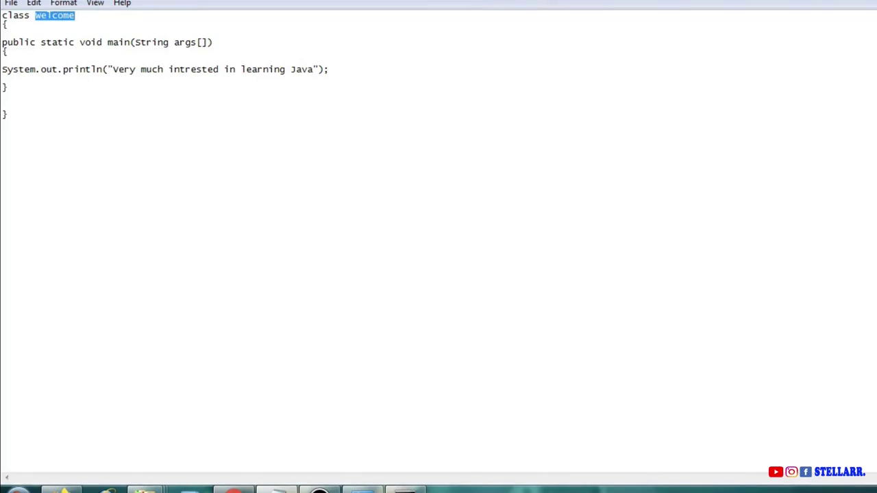
In Save As, create and open a new folder java-prgs on drive F:.
key(ctrl+s)
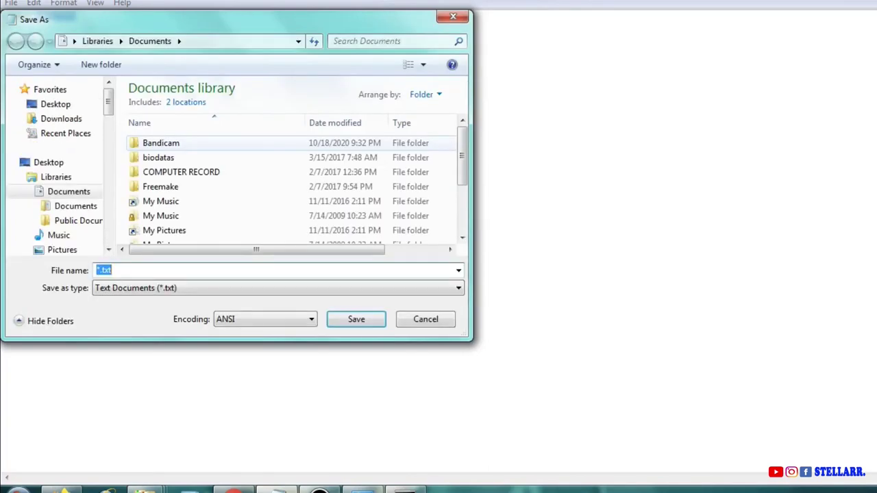
scroll(60, 169, down, 4)
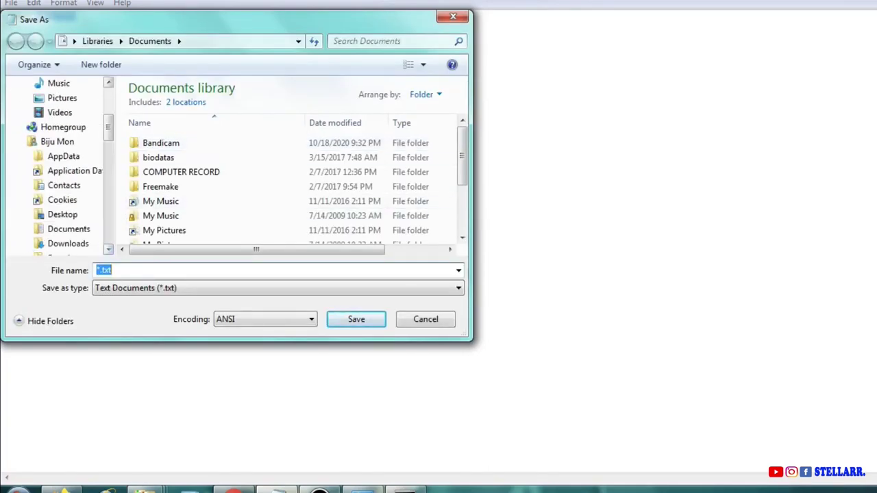
scroll(60, 169, down, 6)
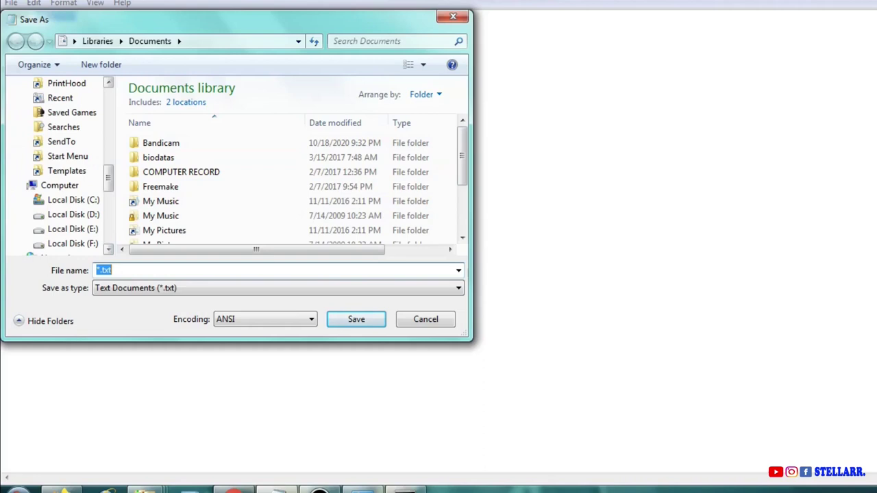
click(73, 243)
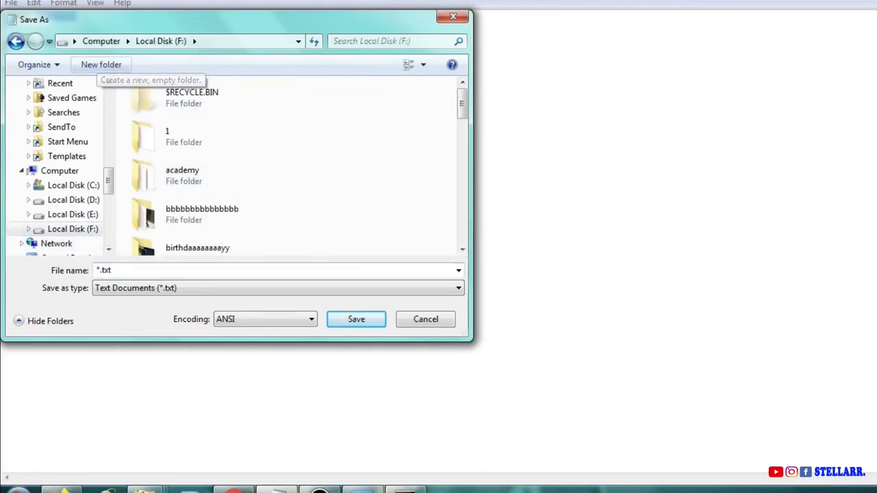
click(101, 64)
text(ja)
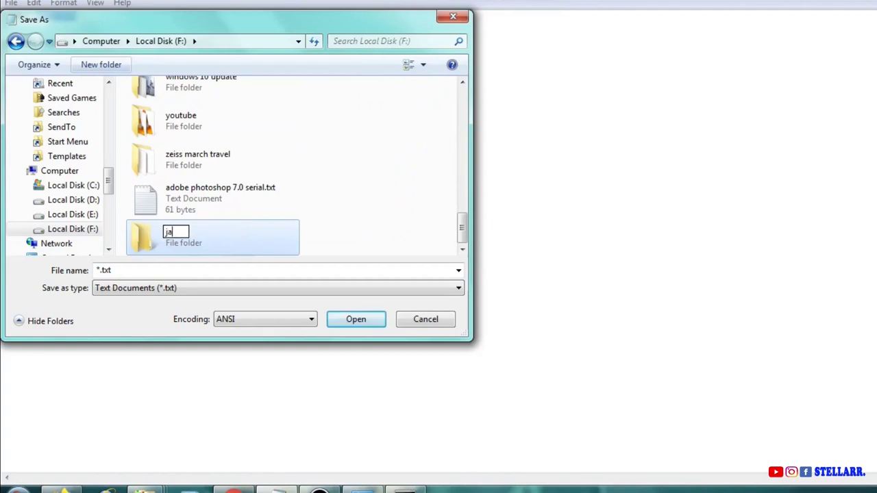
text(va-prgs)
key(Return)
key(Return)
Save the code as Welcome.java with the All Files type.
click(205, 270)
text(Welcome)
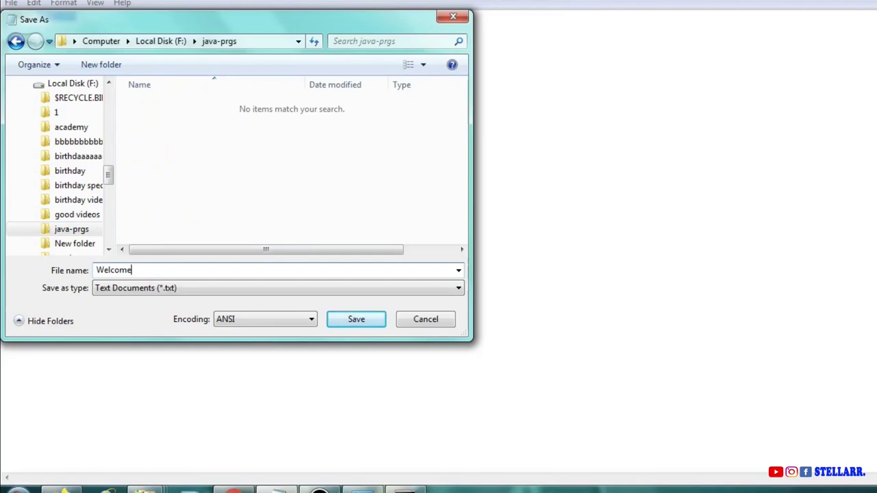
text(.java)
key(Tab)
key(alt+Down)
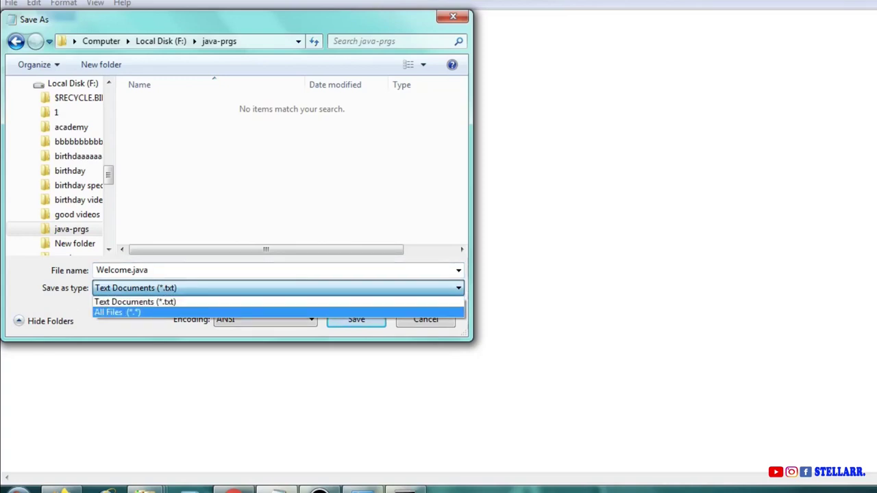
key(Return)
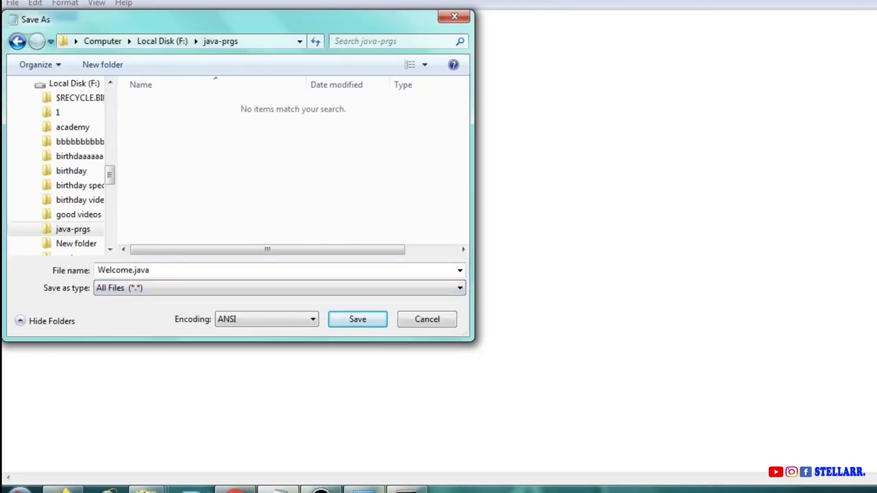
key(Return)
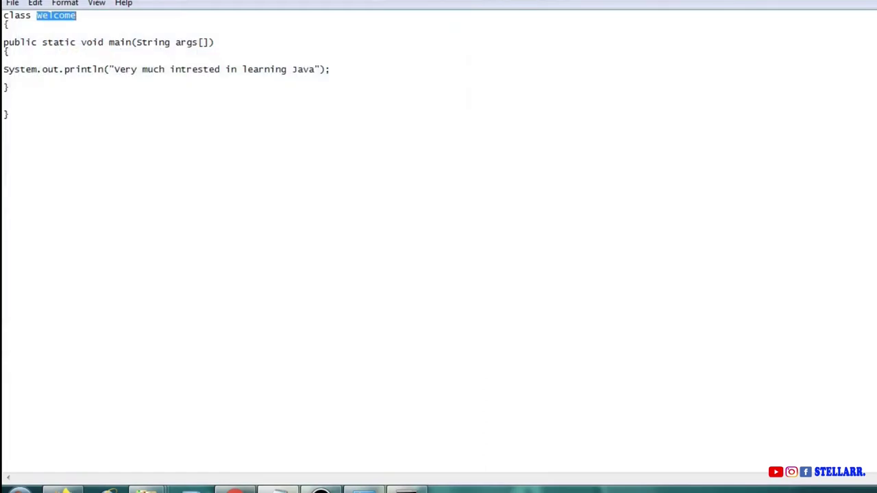
Close the old command window with exit and minimize Notepad.
key(alt+Tab)
text(exit)
key(Return)
key(super+Down)
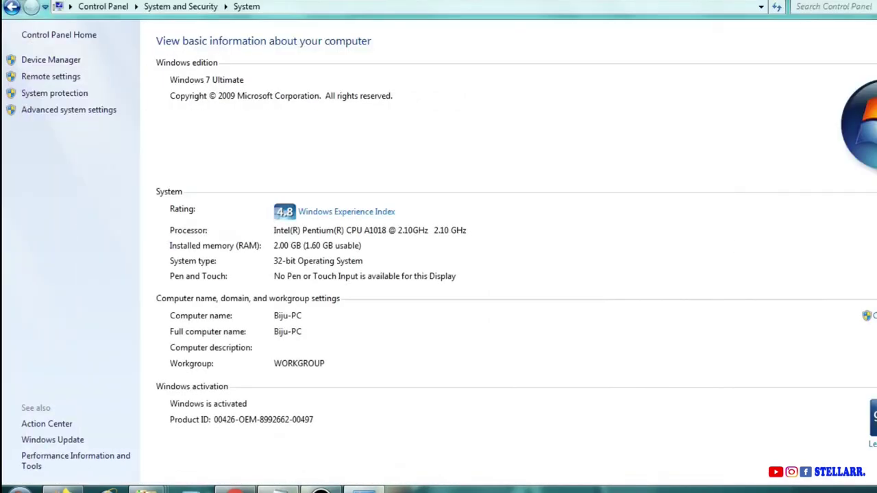
Browse Explorer to F:\java-prgs and select Welcome.java.
mouse_move(146, 490)
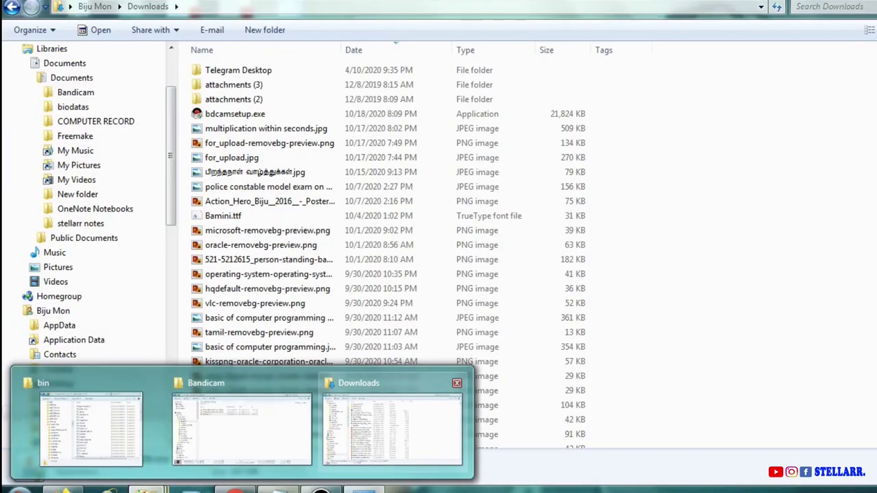
click(392, 429)
scroll(82, 384, down, 13)
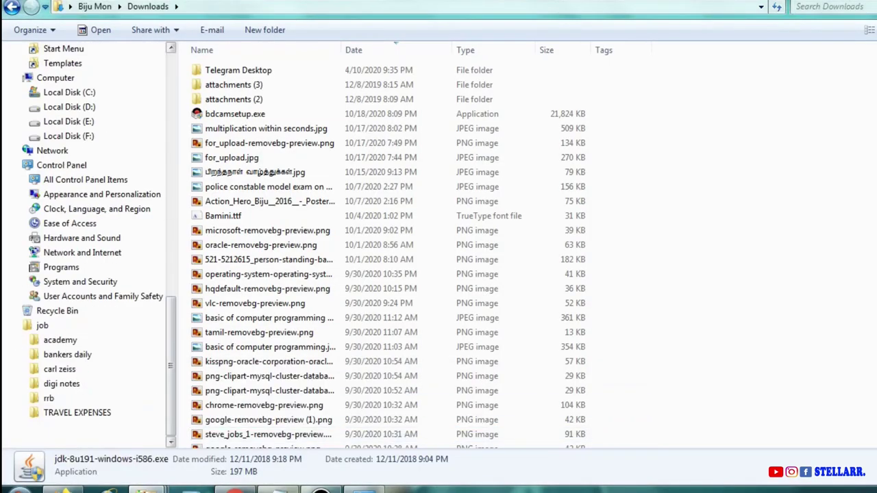
click(69, 136)
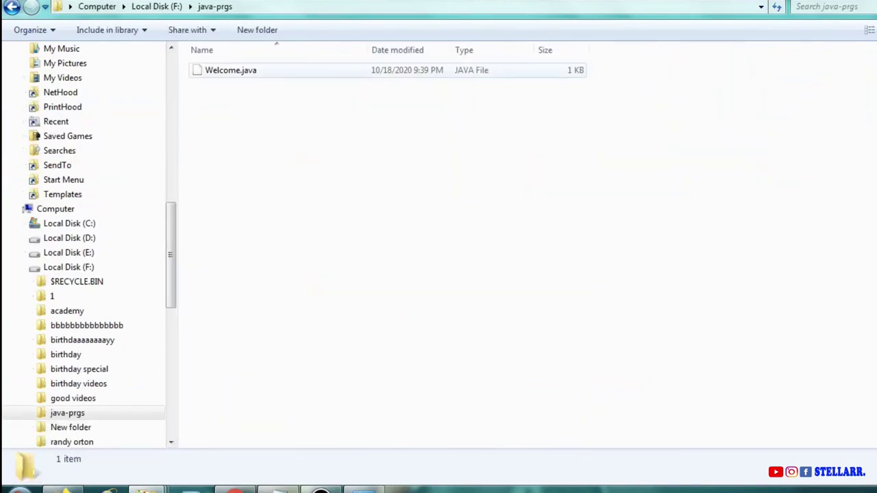
click(230, 70)
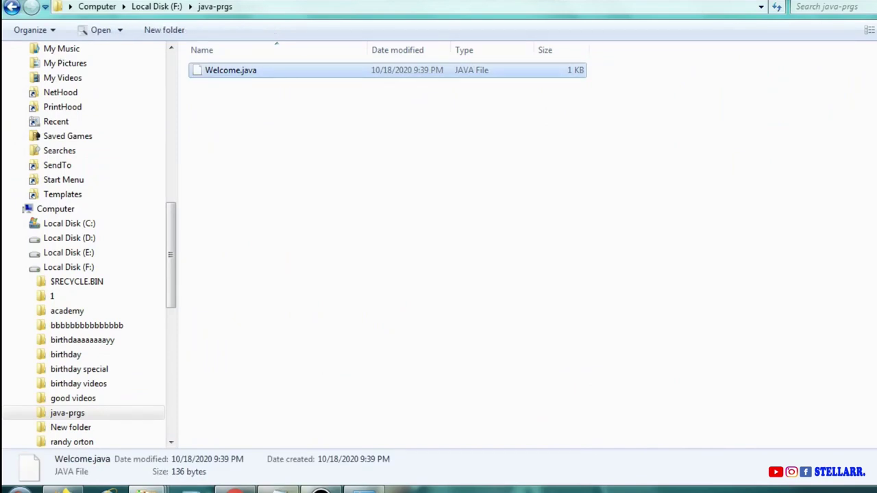
Open Command Prompt in F:\java-prgs from the address bar and begin a javac command.
key(alt+d)
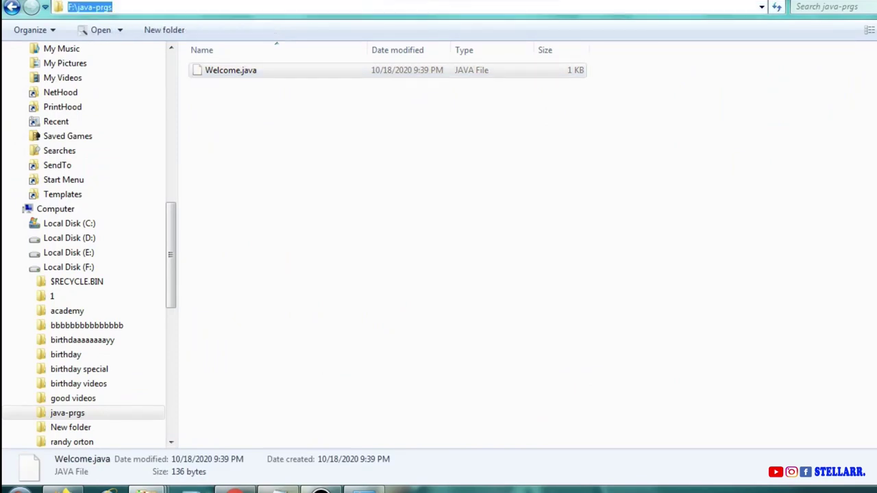
text(cmd)
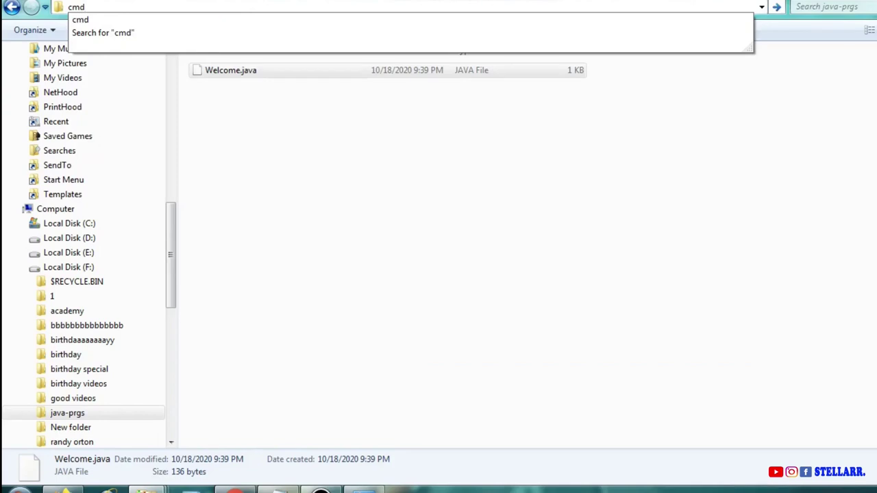
key(Return)
text(javac)
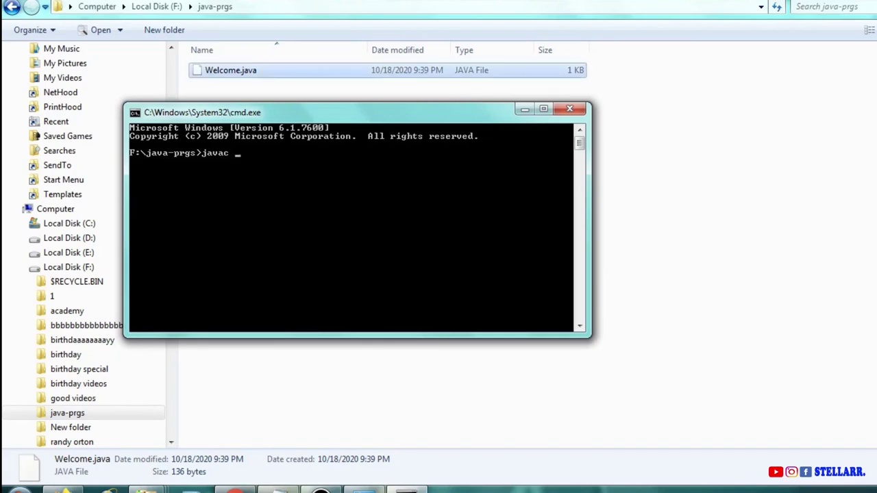
Compile Welcome.java with javac, producing Welcome.class.
click(230, 70)
key(F2)
key(ctrl+a)
key(super+c)
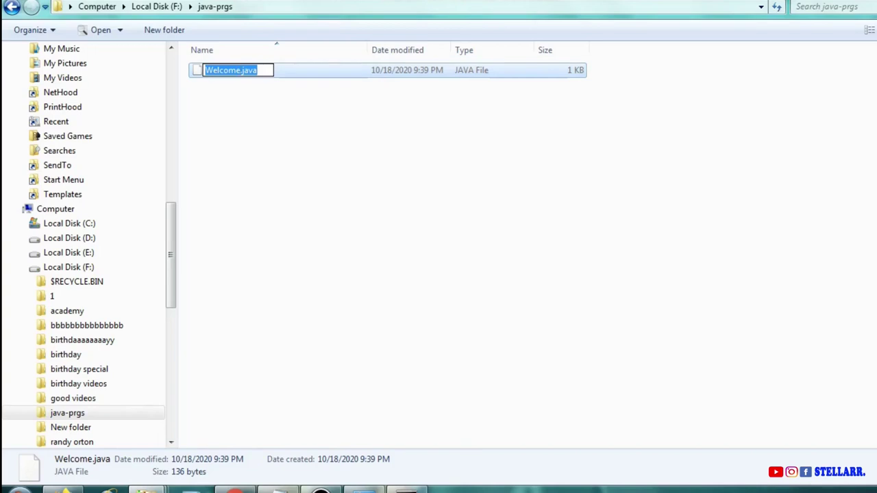
key(alt+Tab)
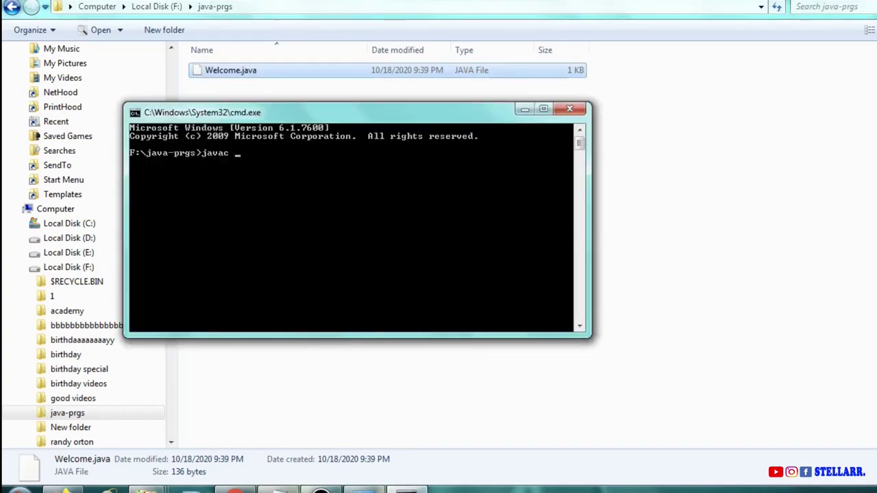
drag(288, 111, 336, 184)
key(ctrl+v)
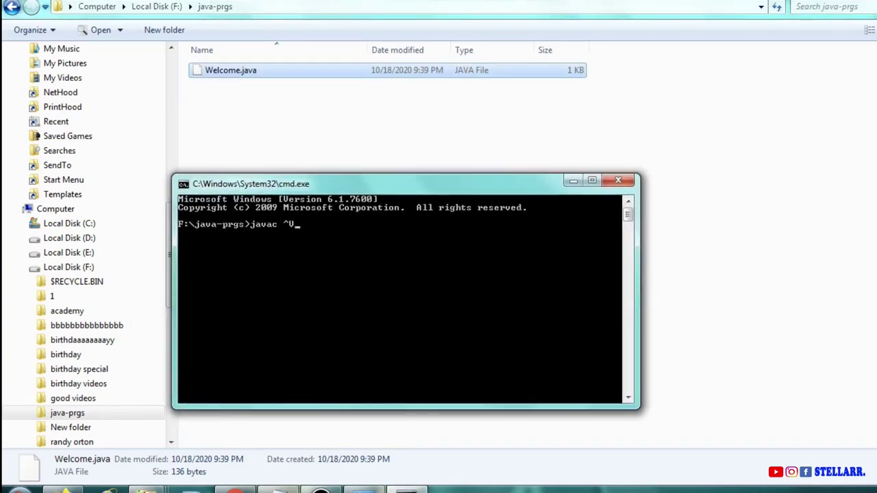
key(BackSpace)
right_click(315, 221)
click(342, 260)
key(Return)
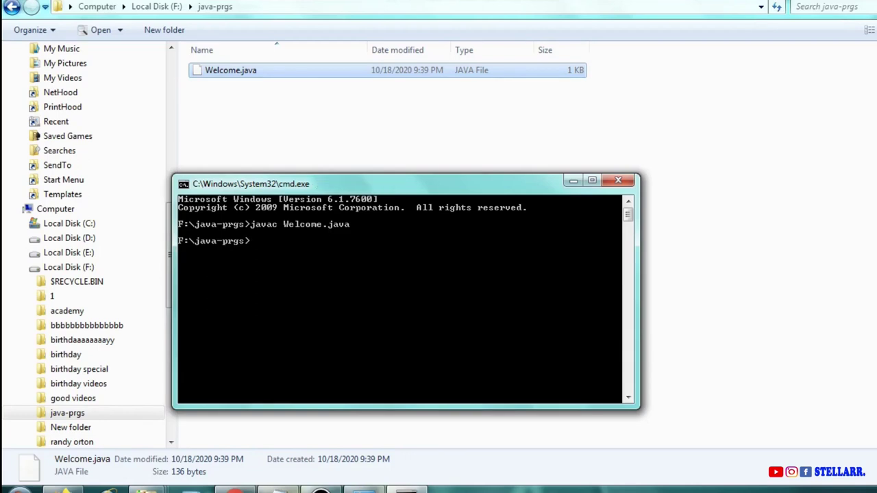
text(java)
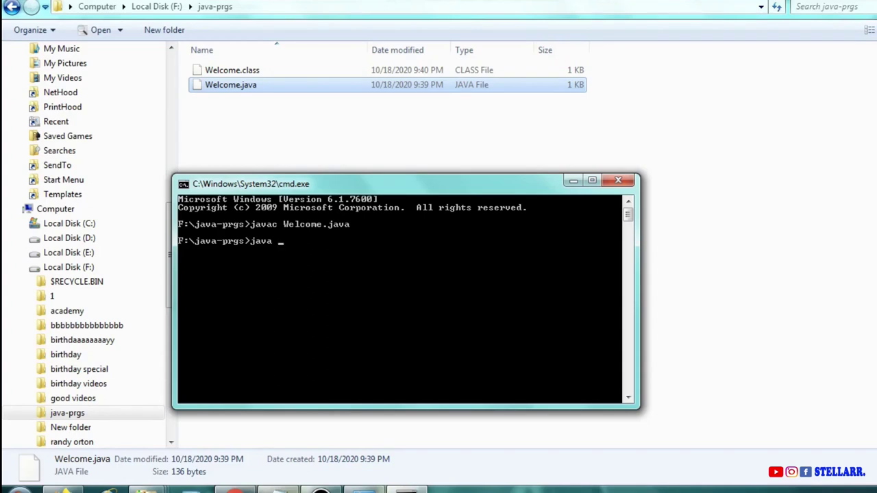
Run java Welcome, which prints "Very much intrested in learning Java".
right_click(331, 255)
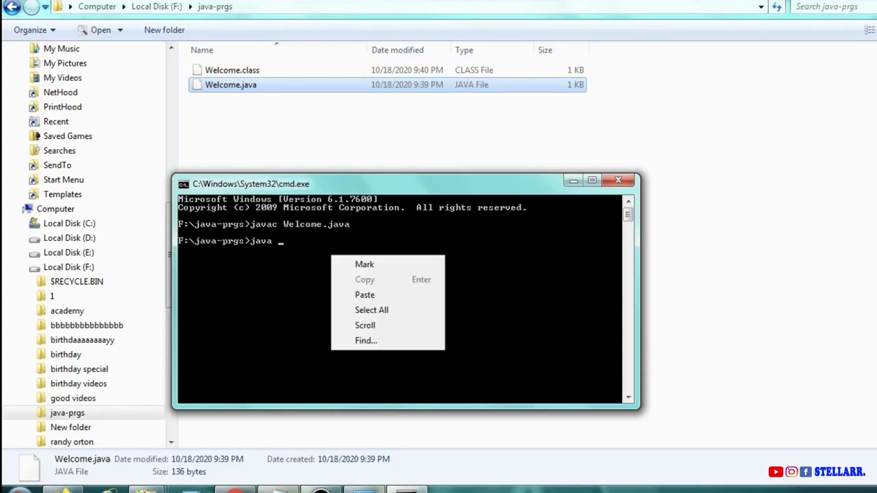
click(365, 295)
key(BackSpace)
key(BackSpace)
key(BackSpace)
key(BackSpace)
key(BackSpace)
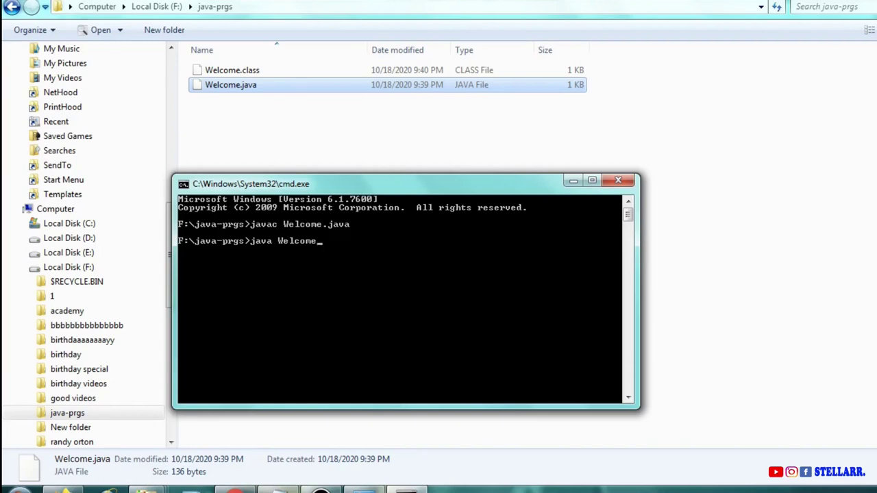
key(Return)
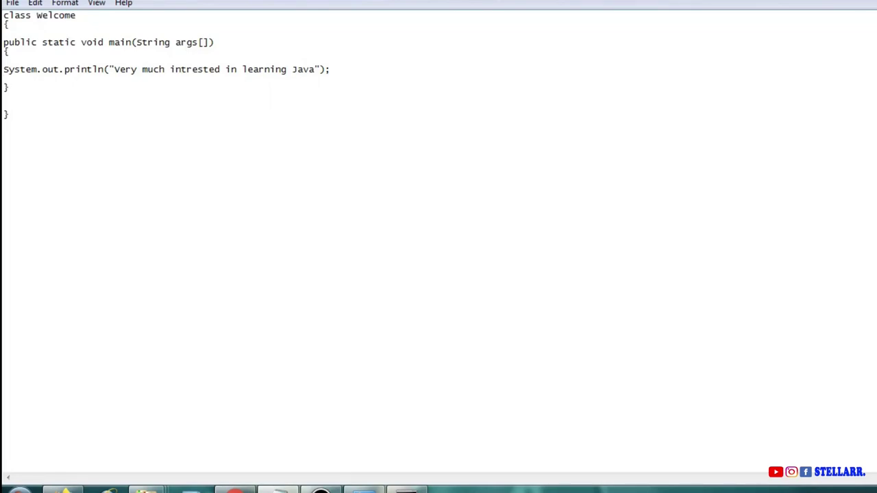
Duplicate the println line and change its message to "Welcome Java students".
key(shift+Home)
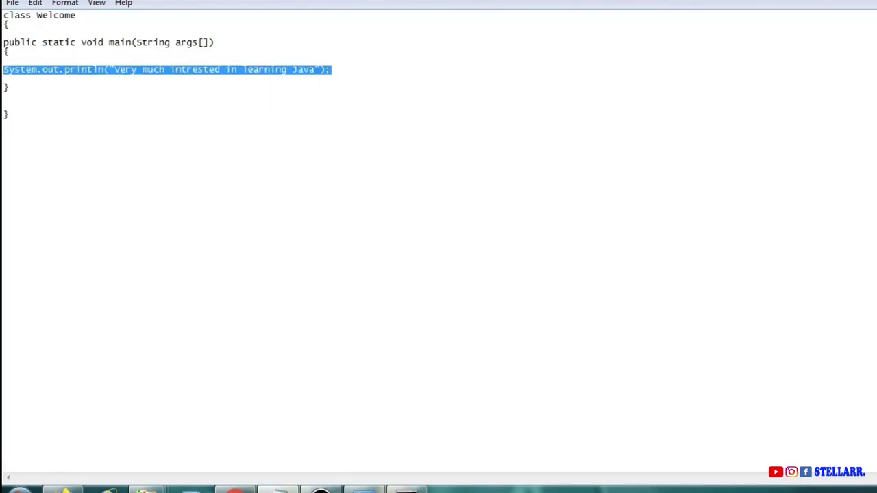
key(ctrl+c)
key(End)
key(Return)
key(ctrl+v)
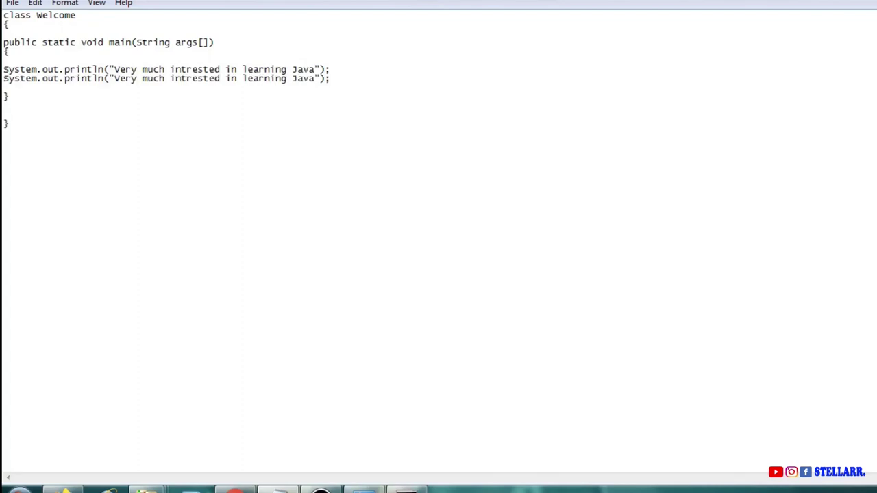
click(114, 78)
drag(115, 78, 316, 79)
text(Welcom)
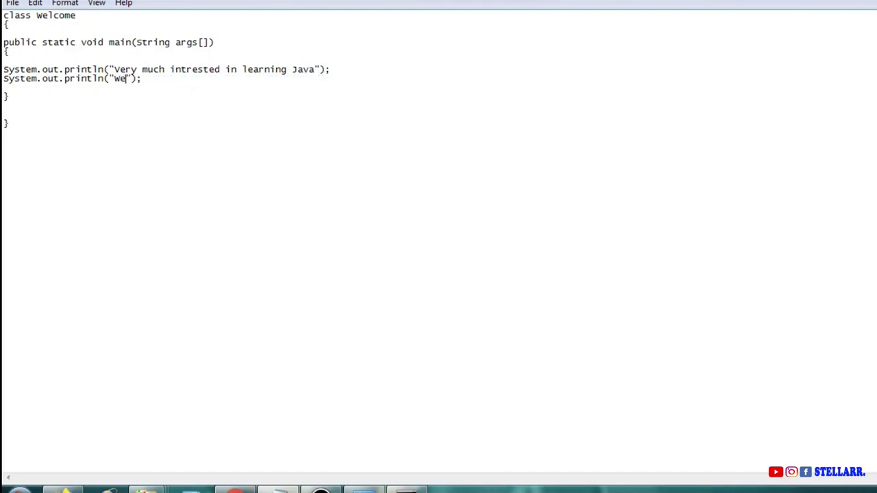
text(e J)
text(ava s)
text(tudent)
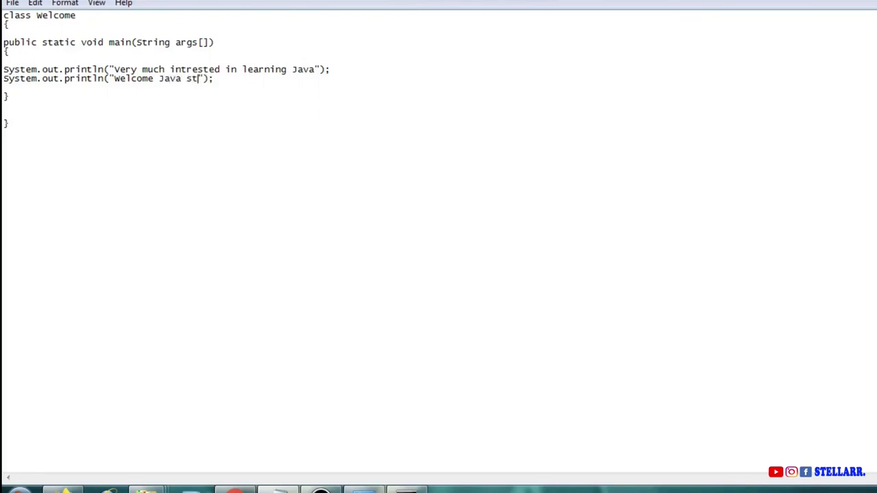
text(s)
Recompile Welcome.java by rerunning the previous javac command.
key(alt+Tab)
key(Up)
key(Up)
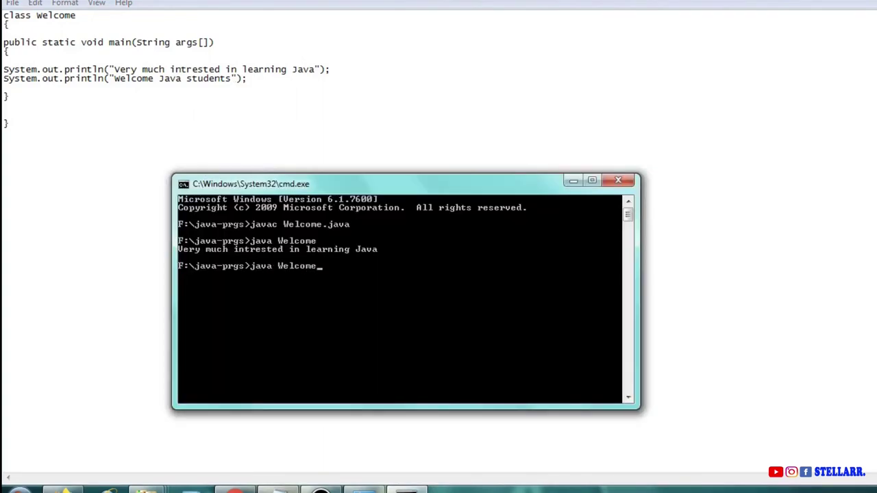
key(Return)
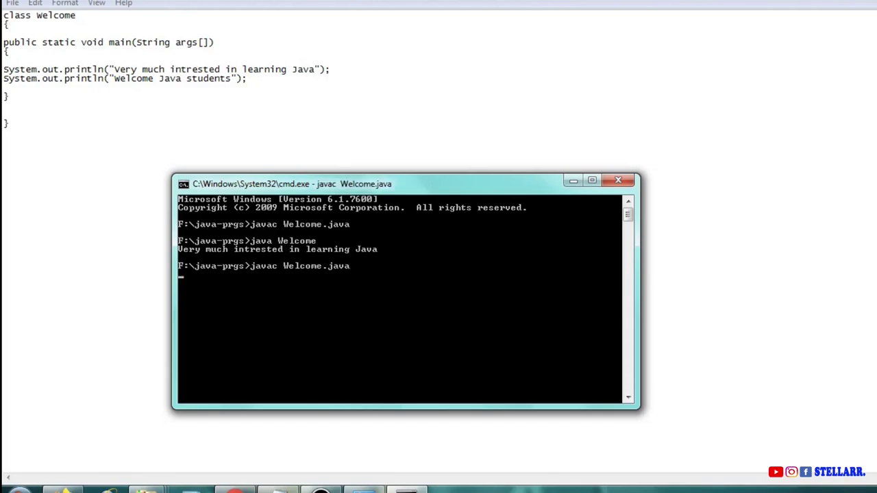